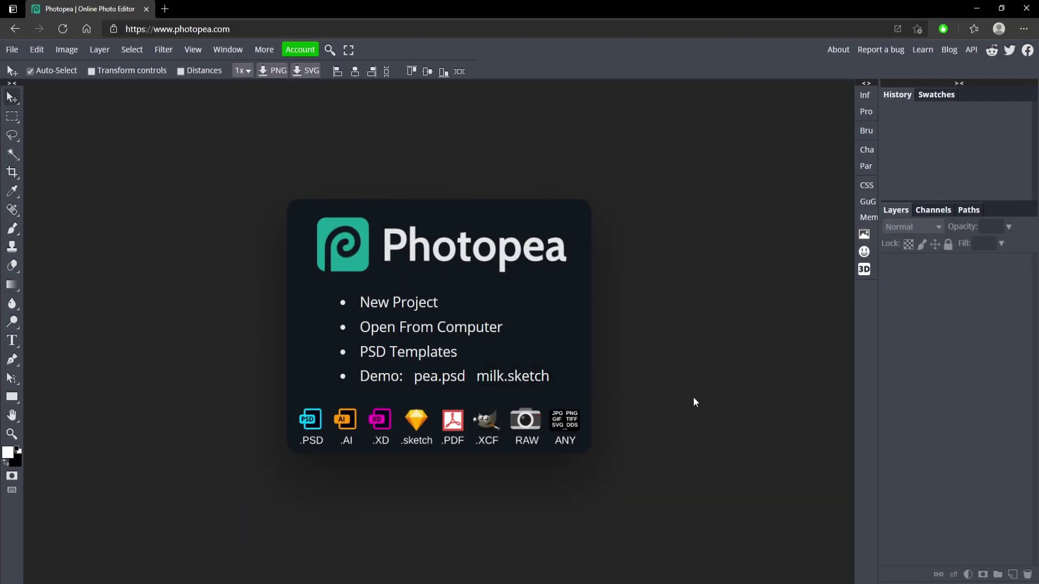
# Create a new blank project 1920 px wide by 1080 px high.
pyautogui.click(387, 302)
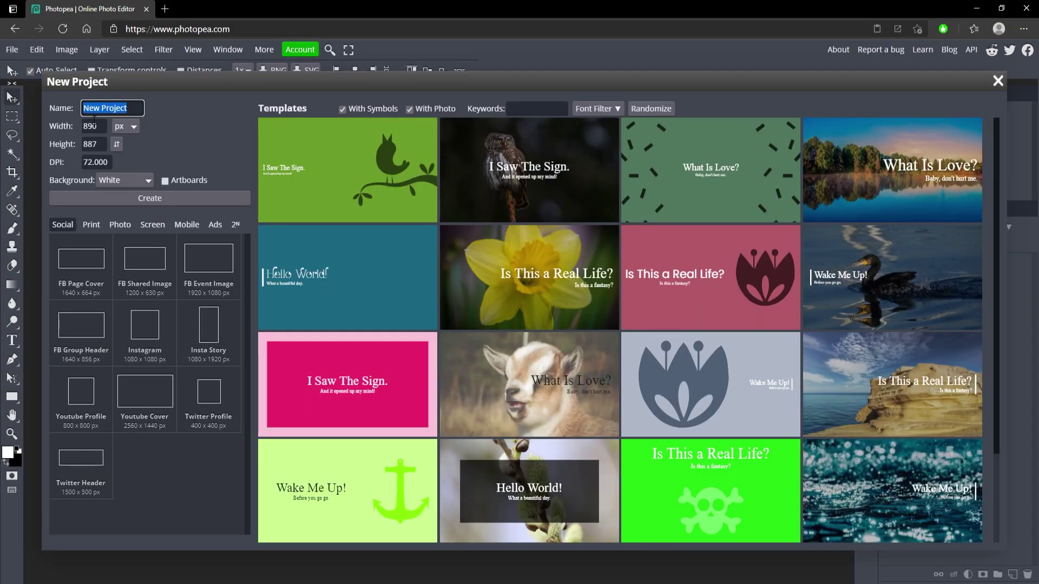
pyautogui.doubleClick(96, 125)
pyautogui.write('192')
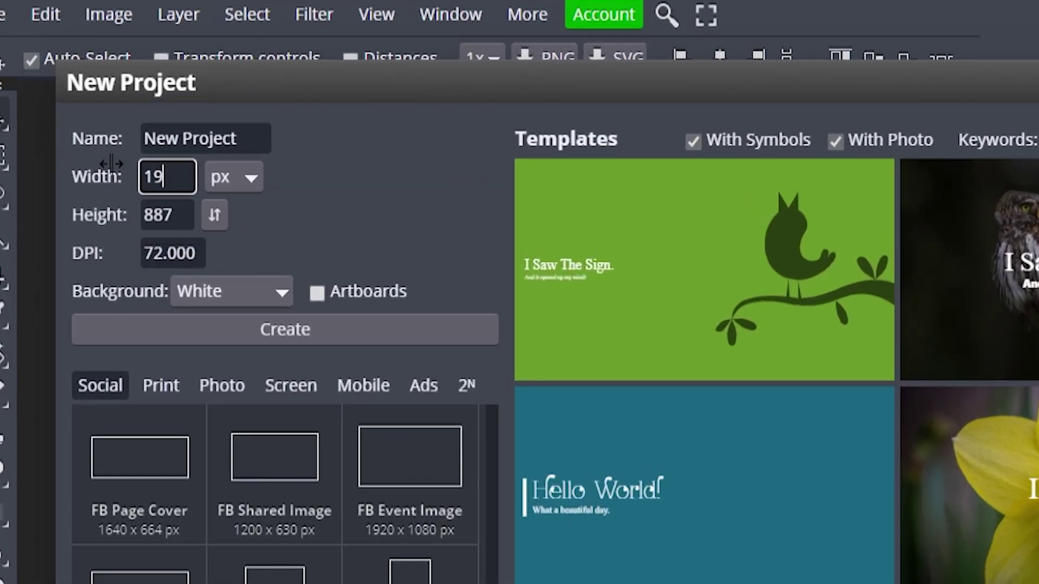
pyautogui.write('0')
pyautogui.press('Tab')
pyautogui.write('108')
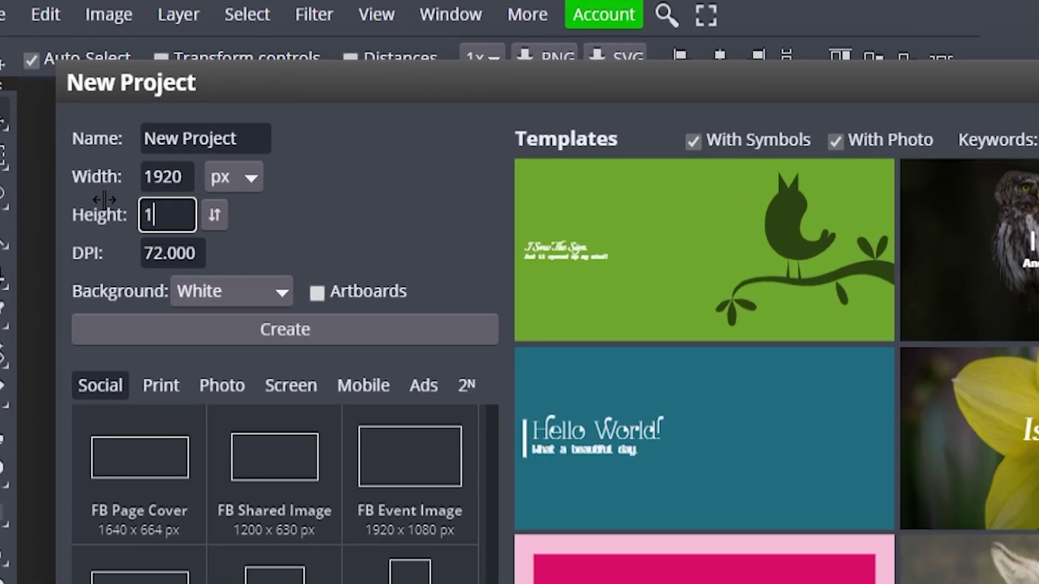
pyautogui.write('0')
pyautogui.click(234, 333)
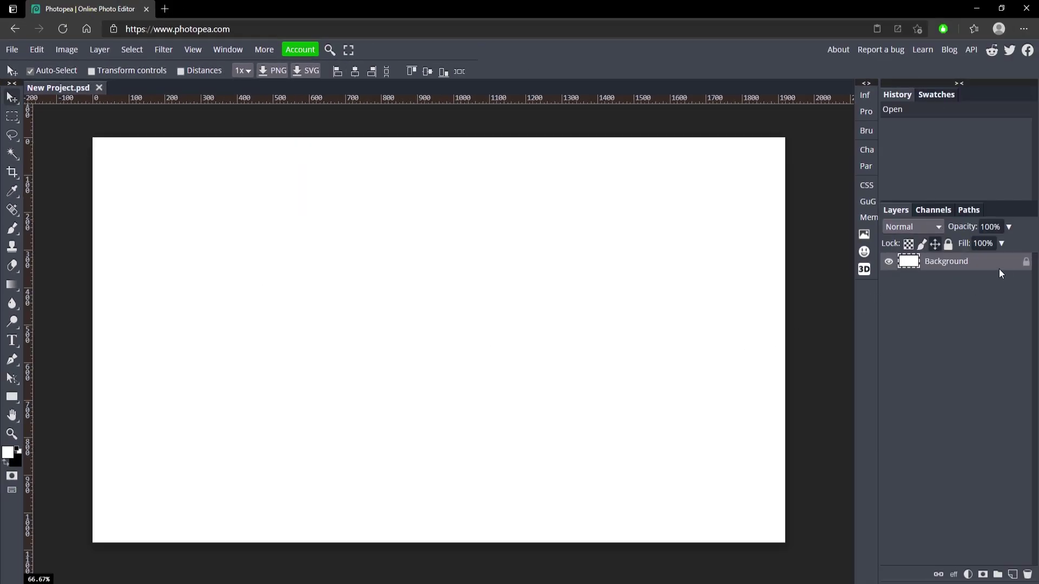
# Unlock the Background layer and give it a grey #6e6e6e Color Overlay.
pyautogui.click(1025, 261)
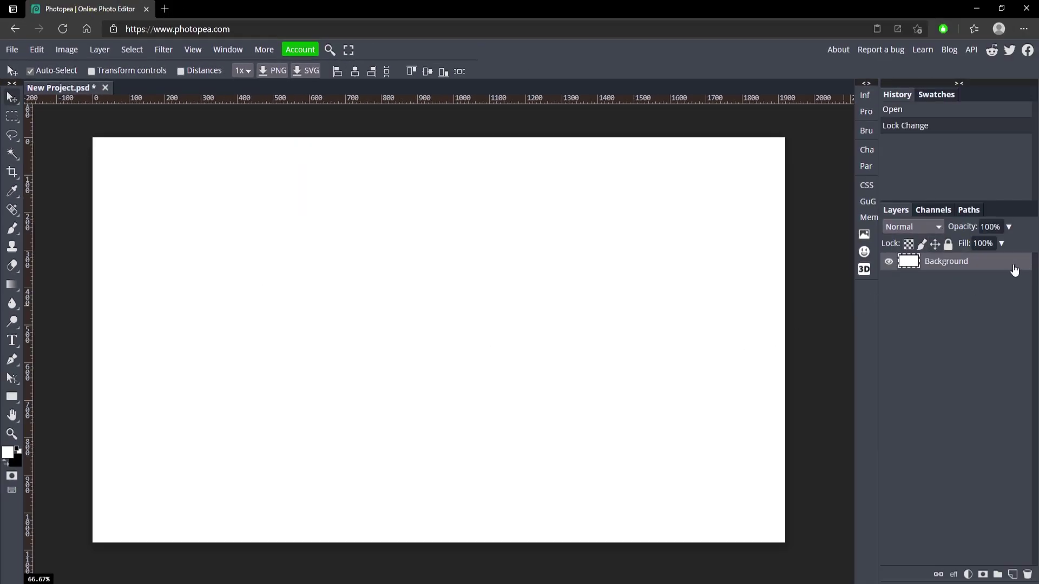
pyautogui.doubleClick(986, 268)
pyautogui.click(116, 297)
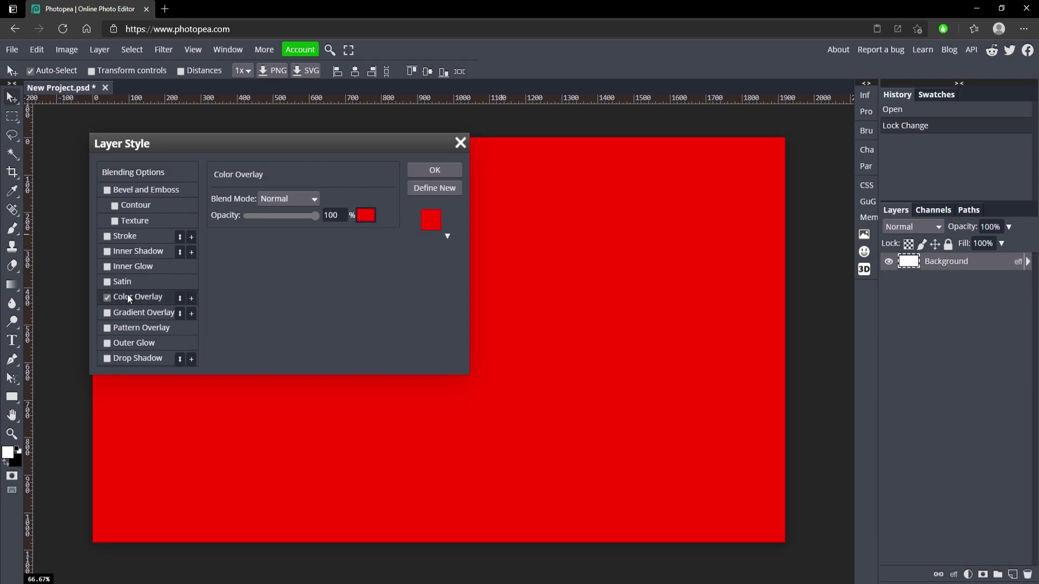
pyautogui.click(366, 219)
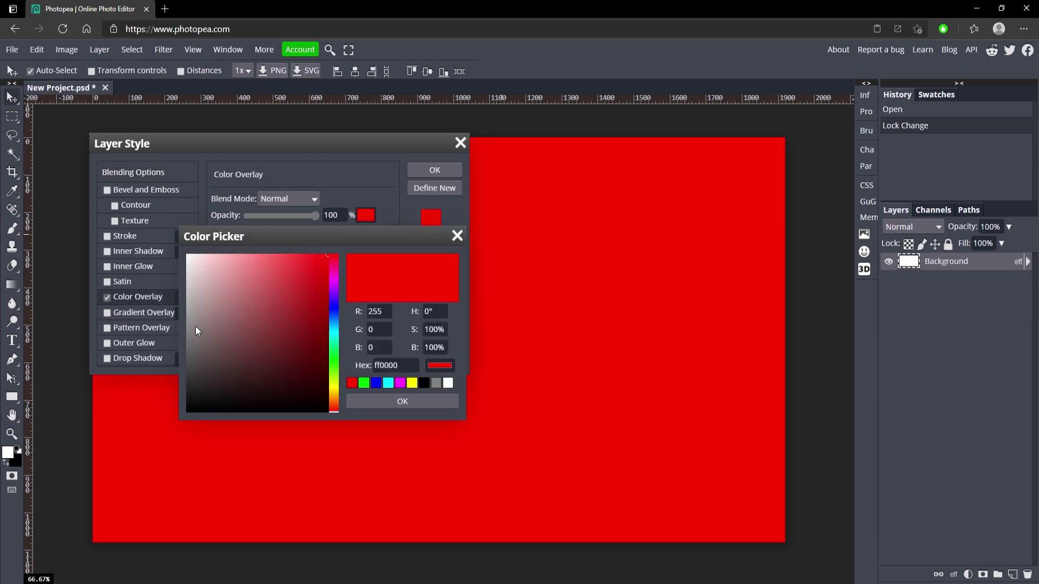
pyautogui.moveTo(197, 331)
pyautogui.mouseDown()
pyautogui.moveTo(133, 385)
pyautogui.moveTo(127, 359)
pyautogui.moveTo(188, 350)
pyautogui.moveTo(179, 345)
pyautogui.mouseUp()
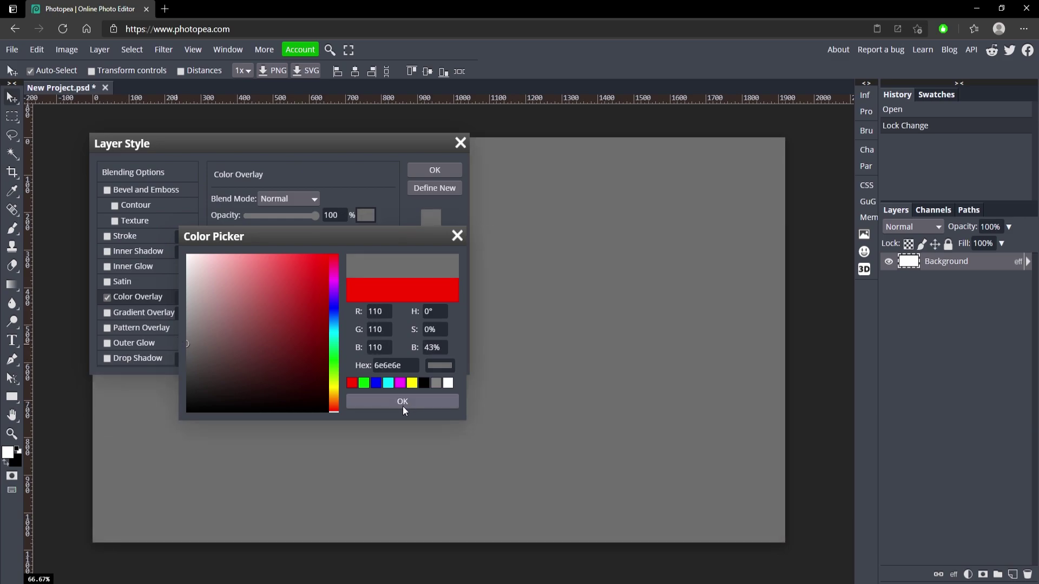
pyautogui.click(402, 401)
pyautogui.click(422, 171)
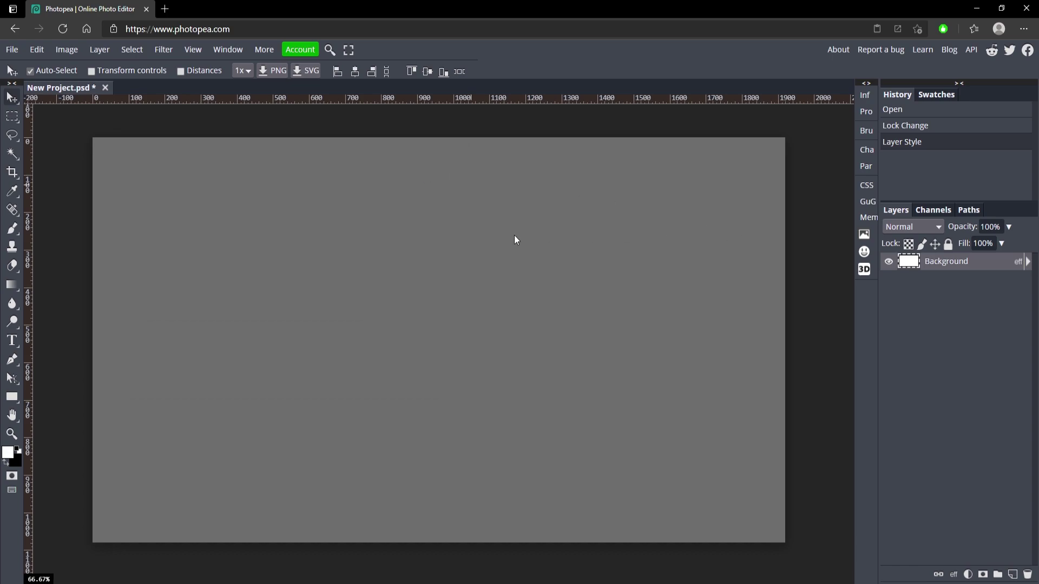
# Switch to the Pen tool in Shape mode with a bright blue #0094ff fill.
pyautogui.click(6, 361)
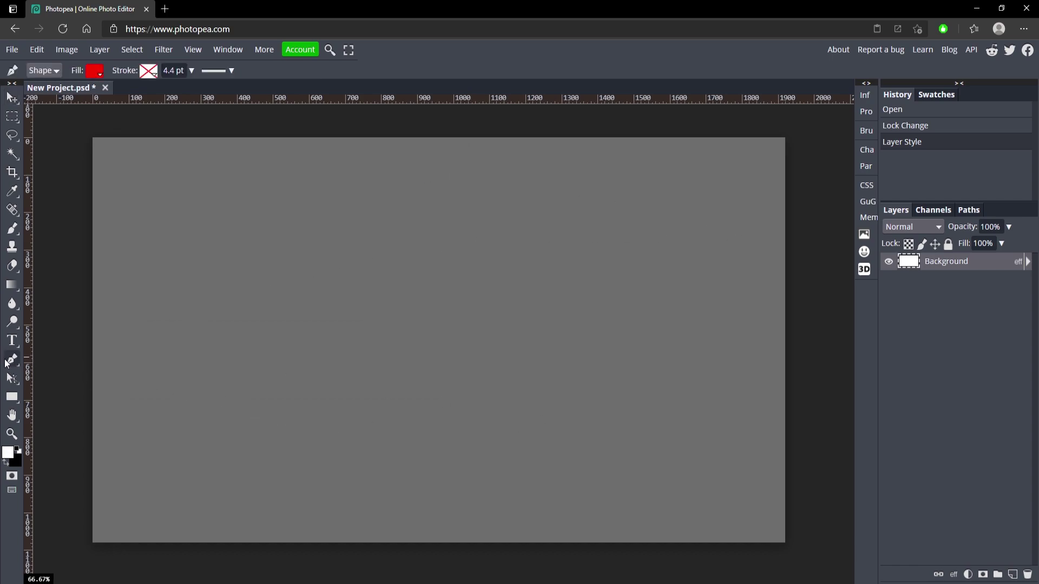
pyautogui.click(95, 70)
pyautogui.click(104, 120)
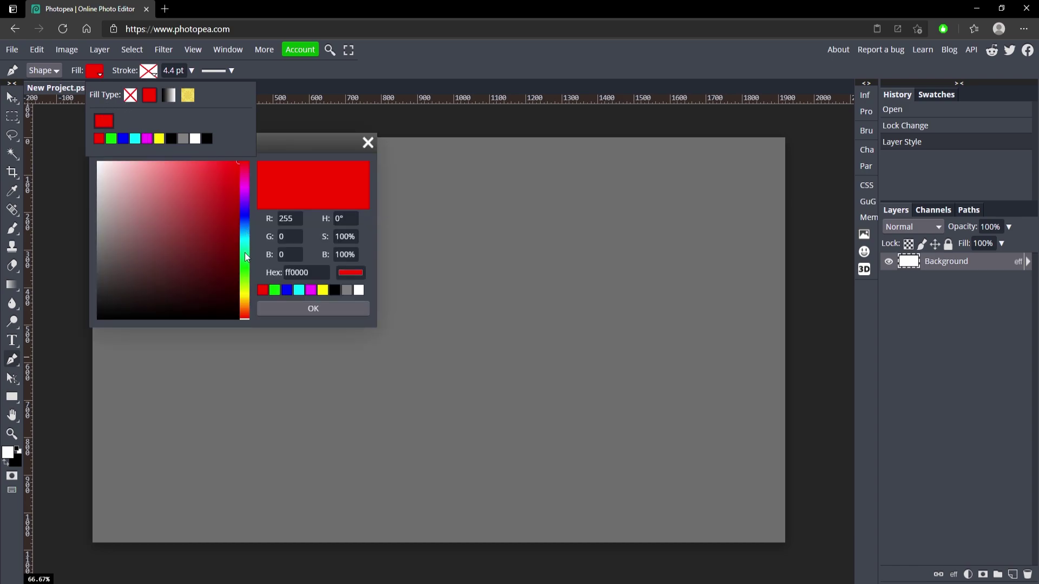
pyautogui.click(245, 232)
pyautogui.moveTo(226, 180); pyautogui.dragTo(259, 148)
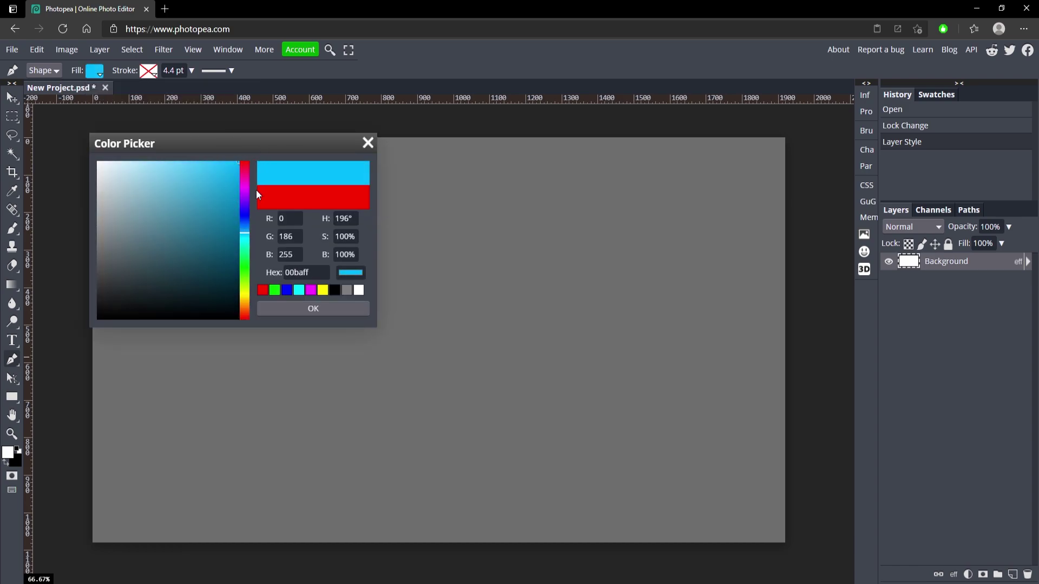
pyautogui.moveTo(245, 233); pyautogui.dragTo(246, 229)
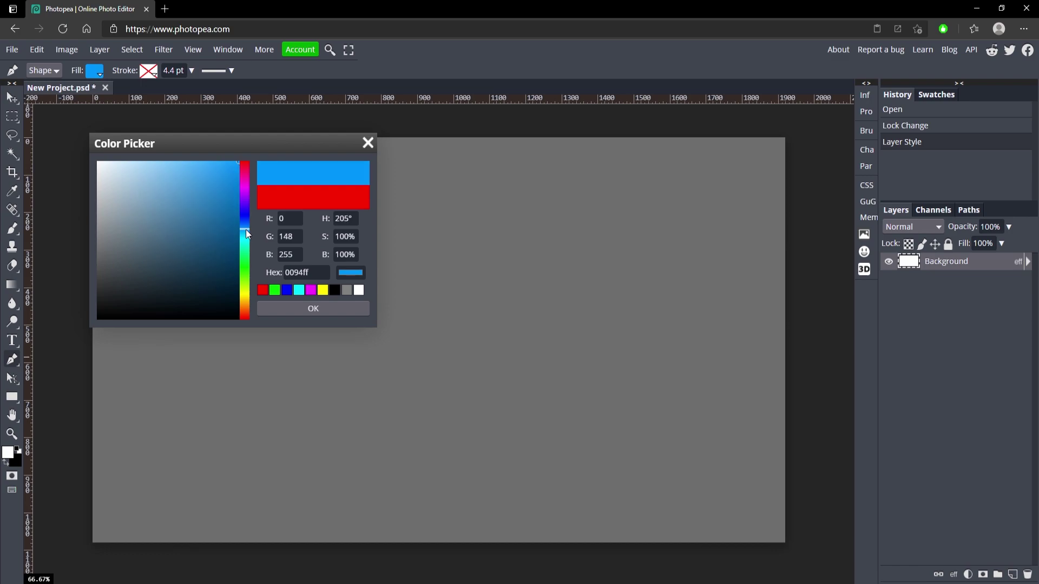
pyautogui.click(306, 310)
# Give new shapes a solid dark grey stroke.
pyautogui.click(147, 71)
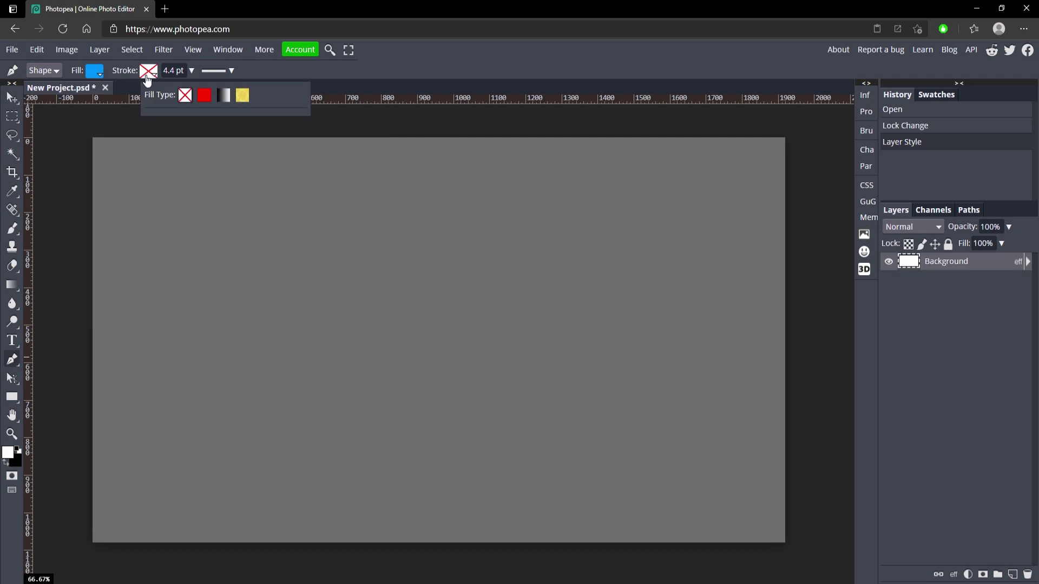
pyautogui.click(204, 97)
pyautogui.click(159, 124)
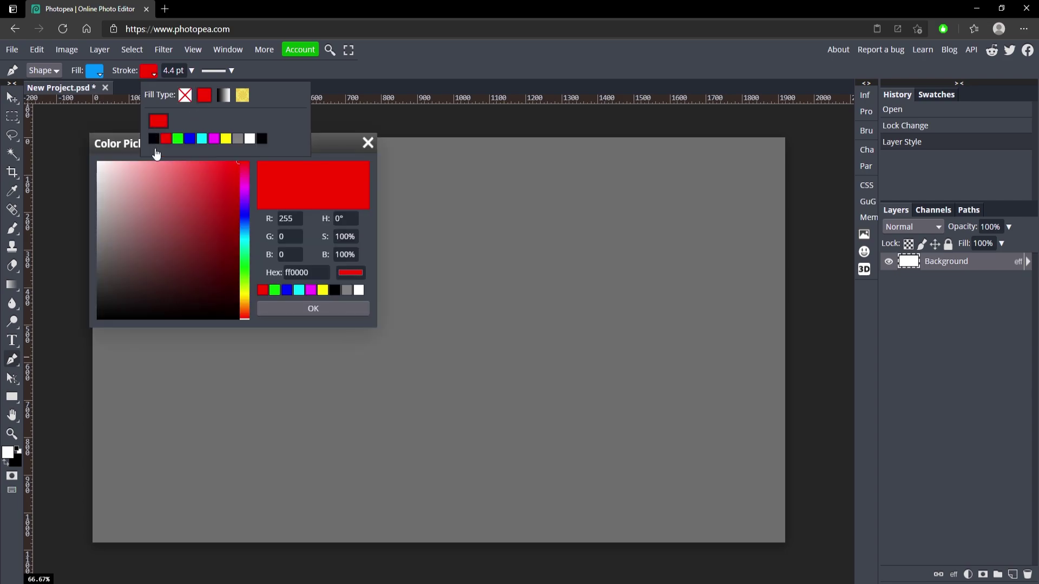
pyautogui.moveTo(119, 234)
pyautogui.mouseDown()
pyautogui.moveTo(70, 291)
pyautogui.moveTo(70, 279)
pyautogui.mouseUp()
pyautogui.click(313, 308)
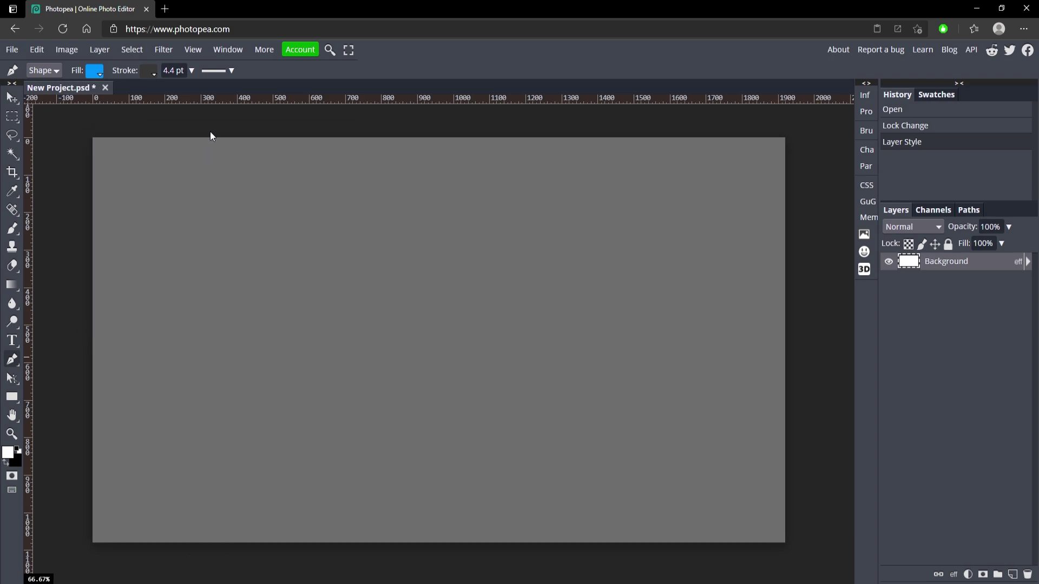
# Draw a jagged polygon with a notched edge down the left side of the canvas.
pyautogui.click(194, 134)
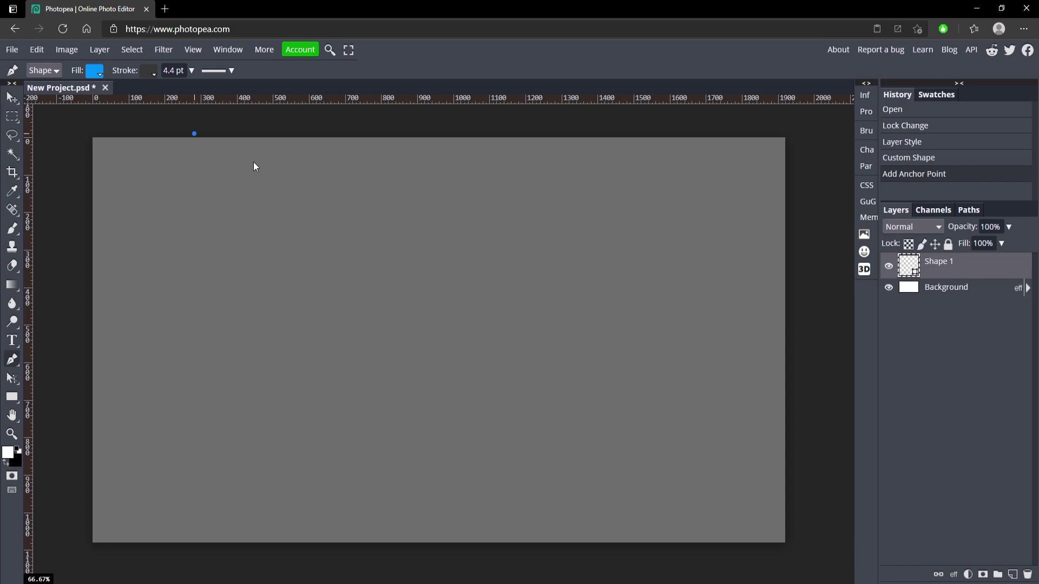
pyautogui.click(254, 311)
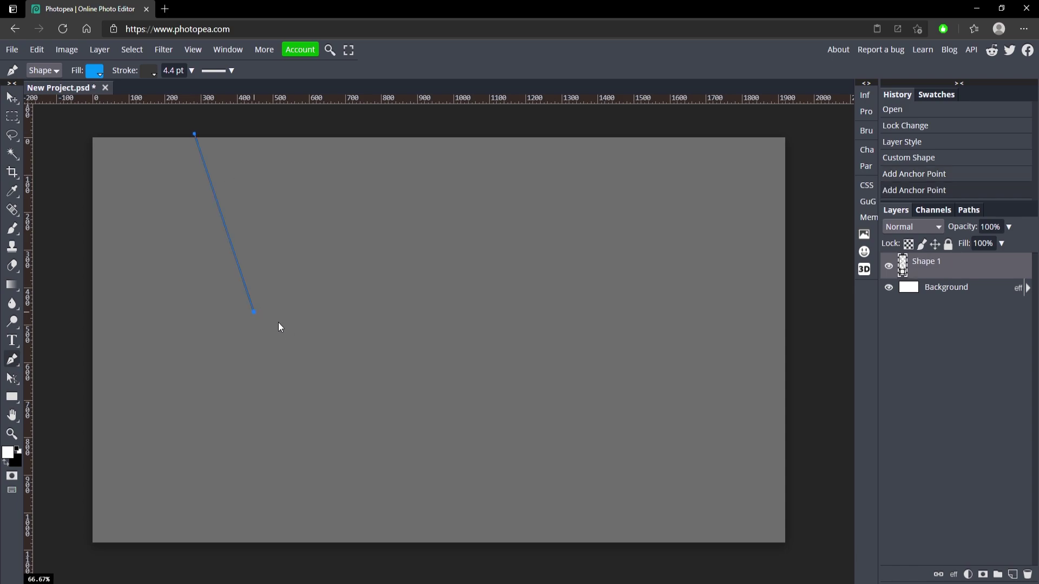
pyautogui.click(220, 311)
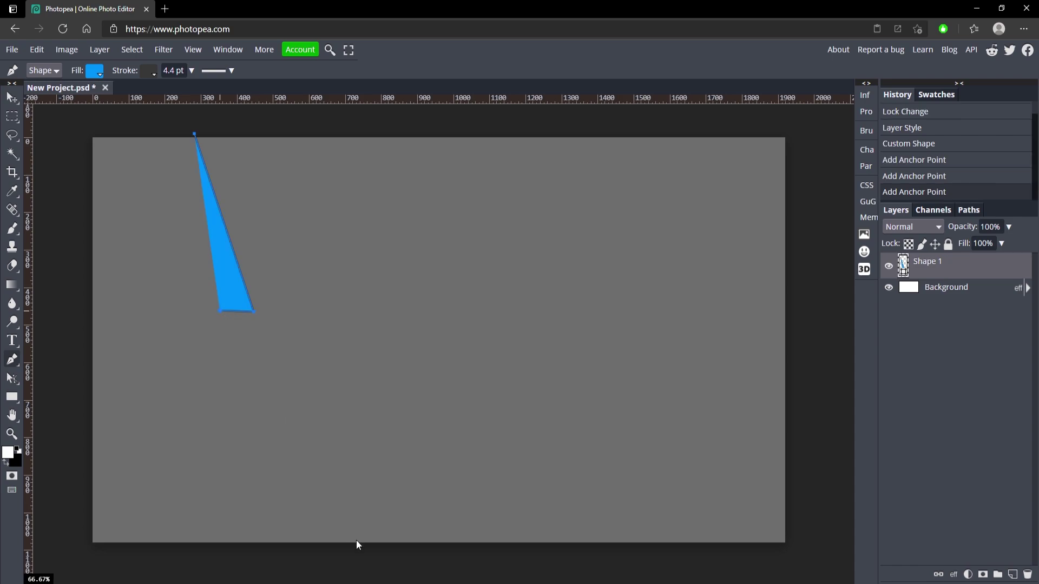
pyautogui.click(342, 558)
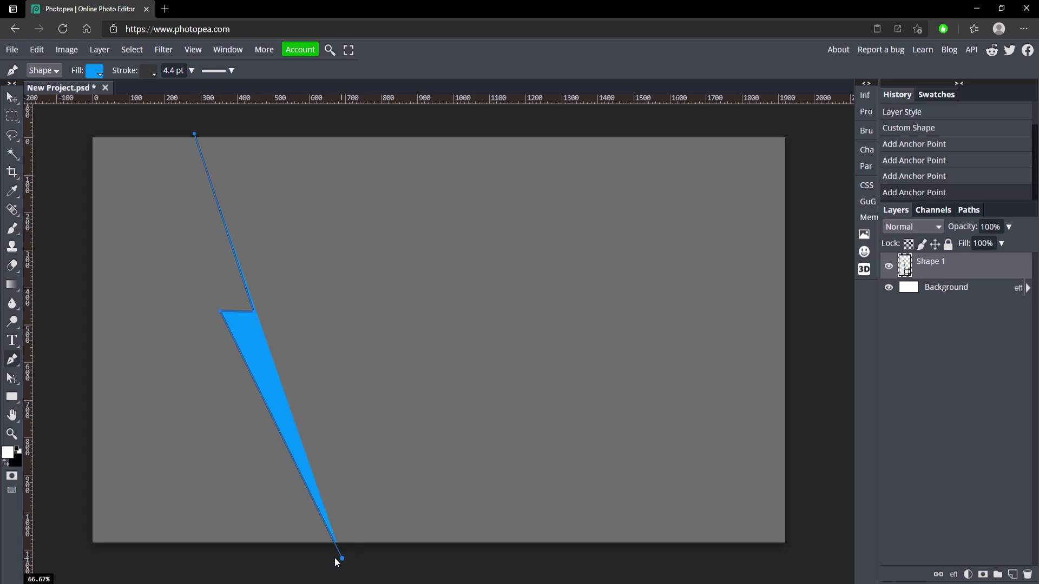
pyautogui.click(86, 546)
pyautogui.click(76, 131)
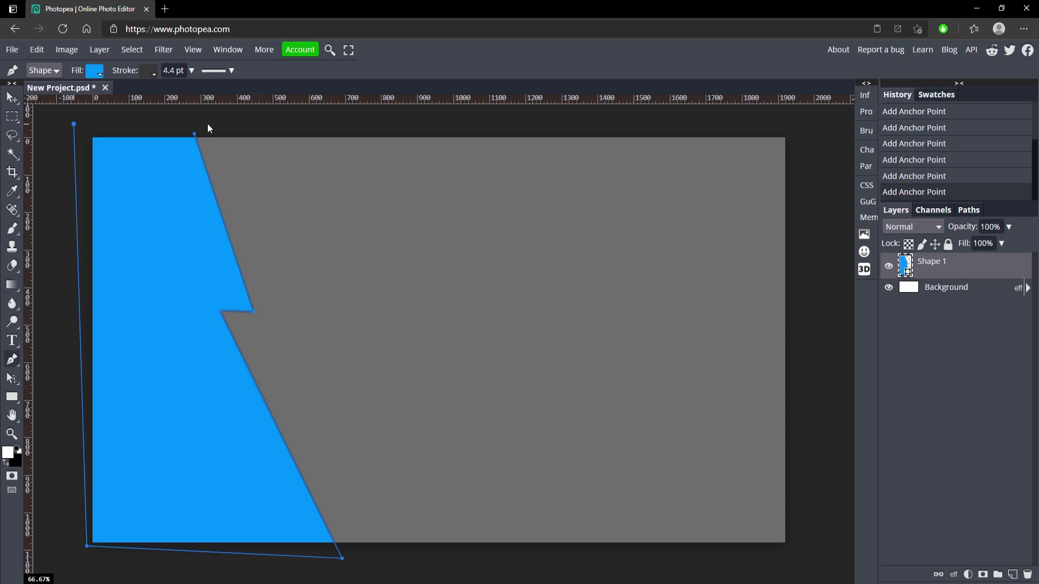
pyautogui.hotkey('ctrl', 'z')
pyautogui.hotkey('ctrl', 'z')
pyautogui.hotkey('ctrl', 'z')
pyautogui.hotkey('ctrl', 'shift', 'z')
pyautogui.hotkey('ctrl', 'shift', 'z')
pyautogui.hotkey('ctrl', 'shift', 'z')
# Free-transform the blue jagged shape into place and reselect its layer.
pyautogui.press('v')
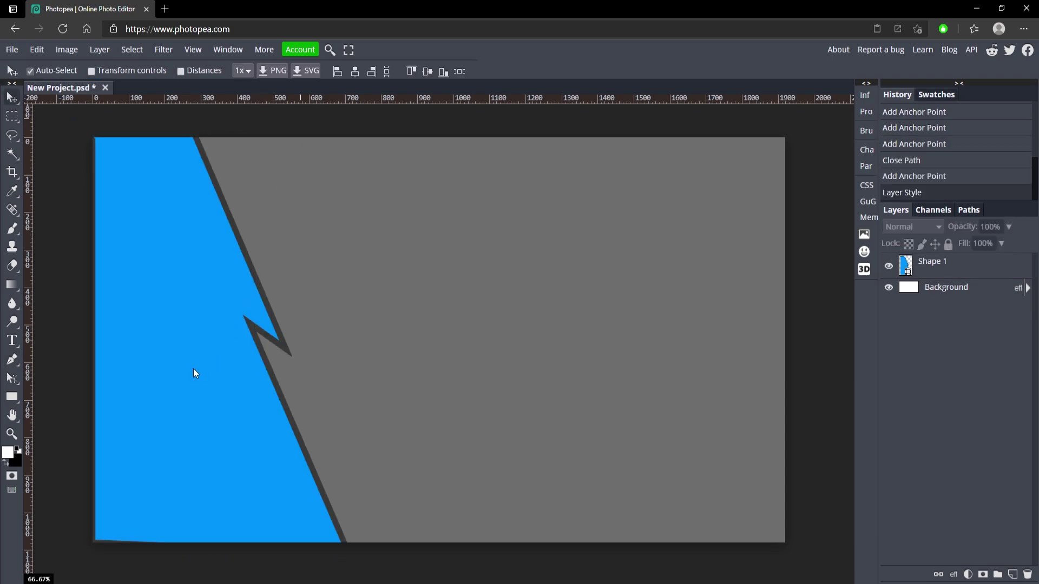
pyautogui.click(188, 371)
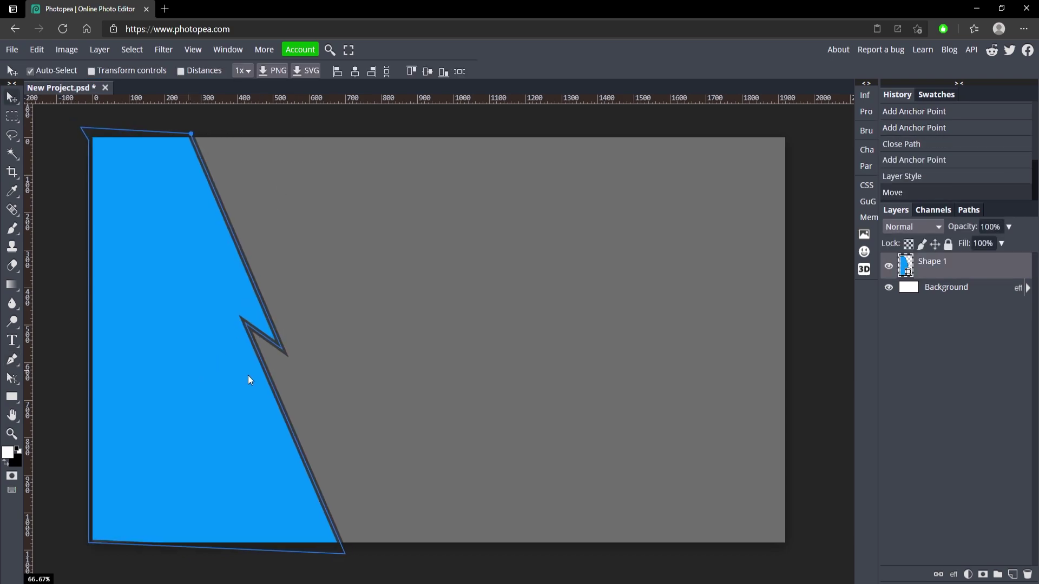
pyautogui.hotkey('ctrl', 't')
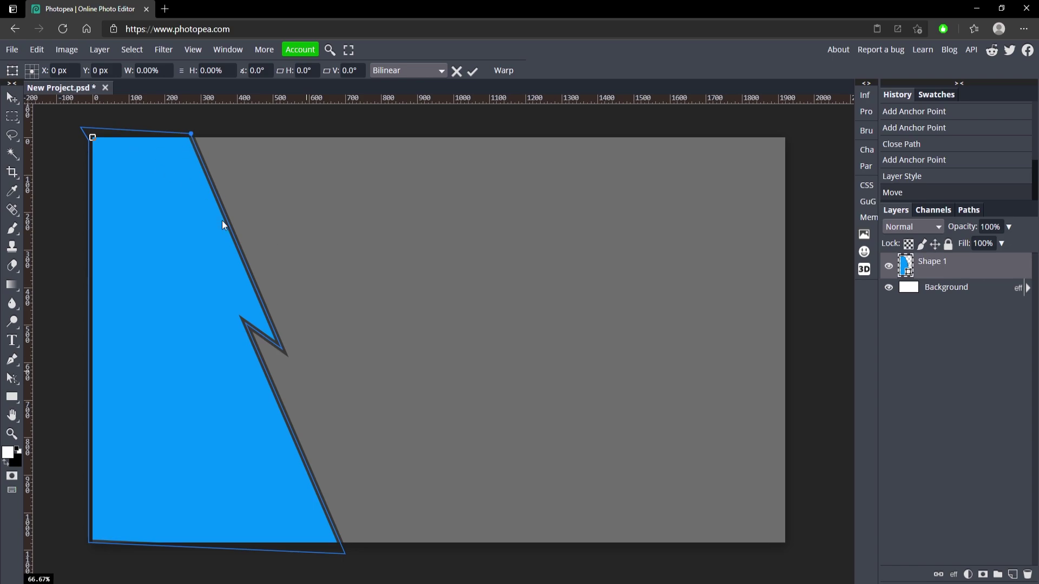
pyautogui.click(476, 70)
pyautogui.click(329, 173)
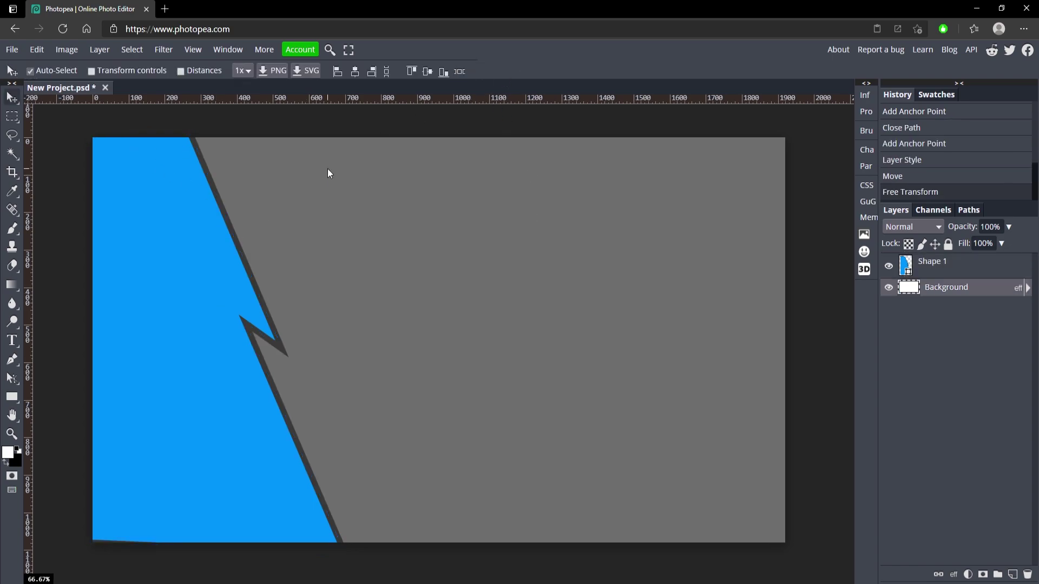
pyautogui.click(205, 214)
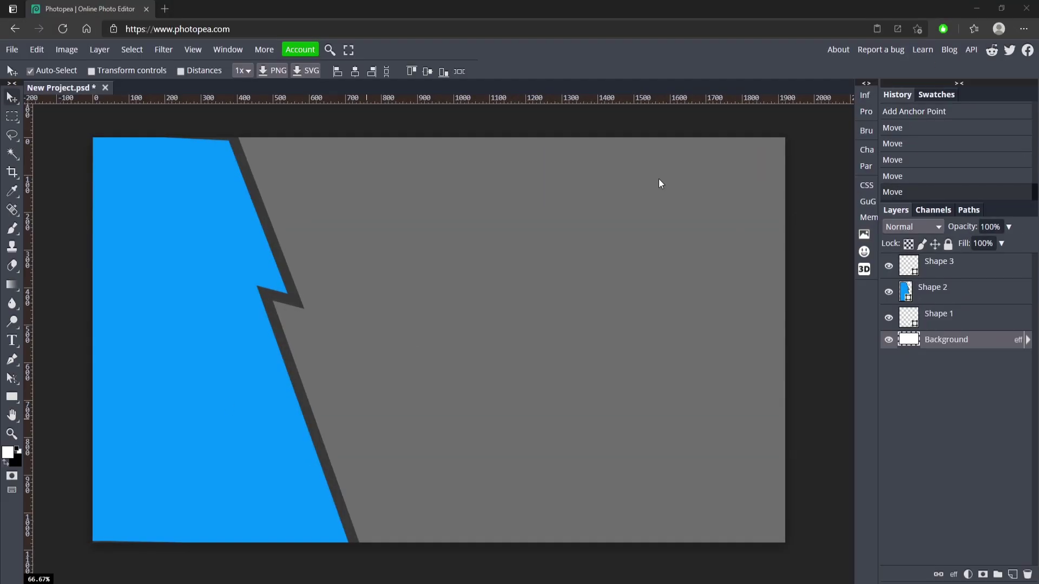
# Type STARTING near the canvas centre in the Bebas font at 300 px.
pyautogui.click(13, 340)
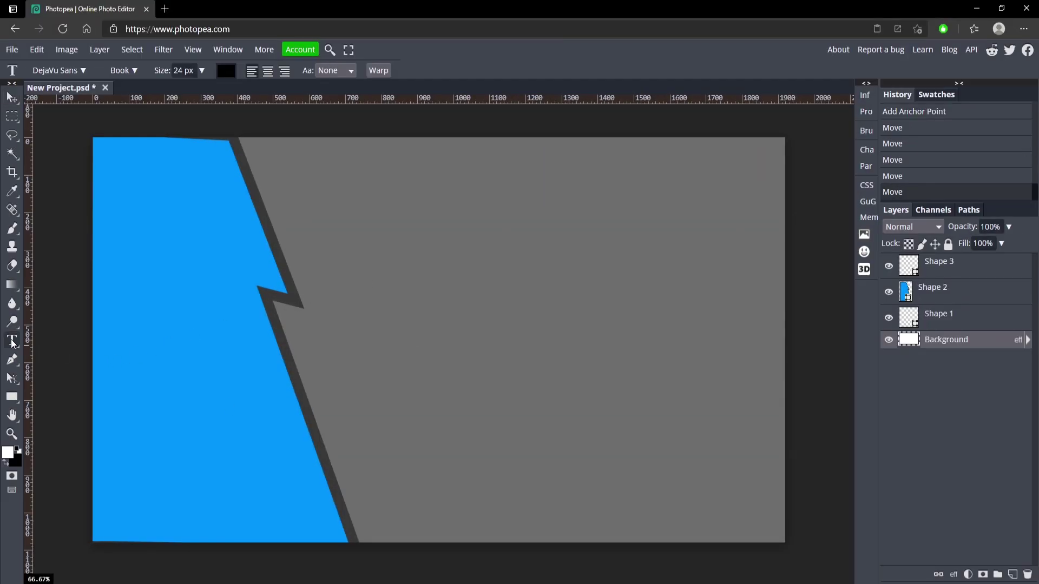
pyautogui.click(463, 341)
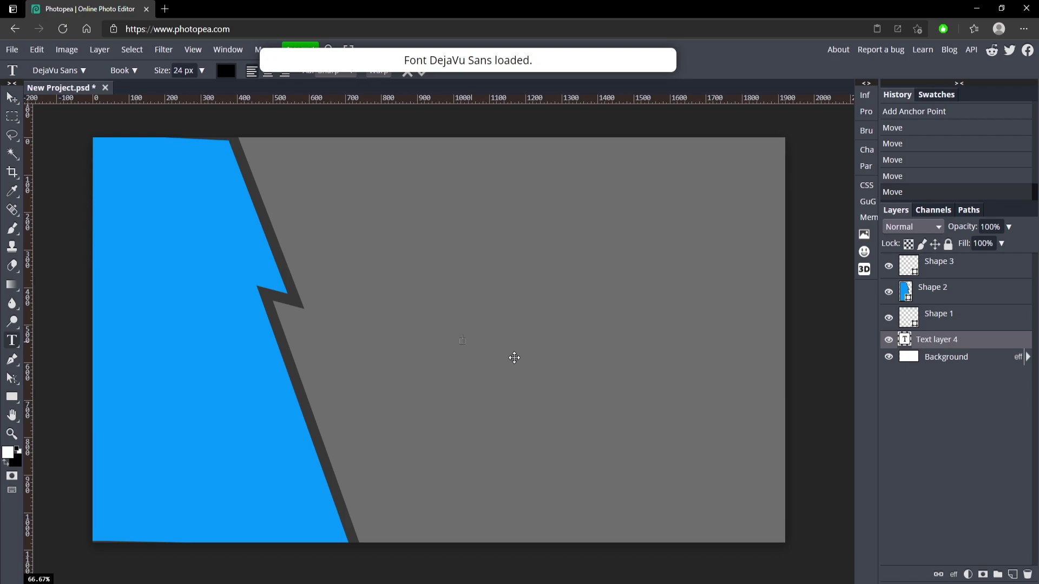
pyautogui.write('STARTING')
pyautogui.hotkey('ctrl', 'a')
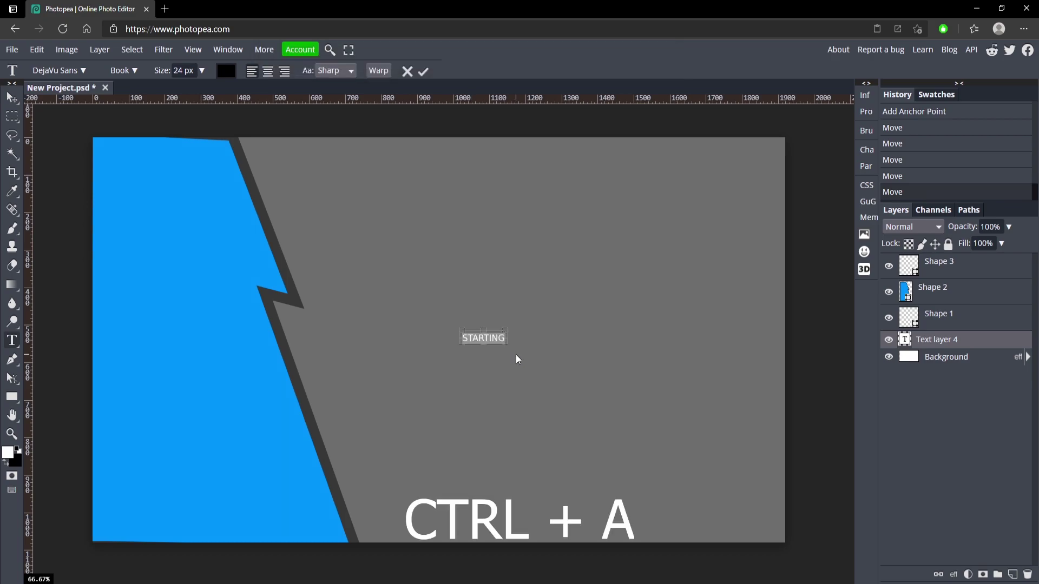
pyautogui.click(59, 70)
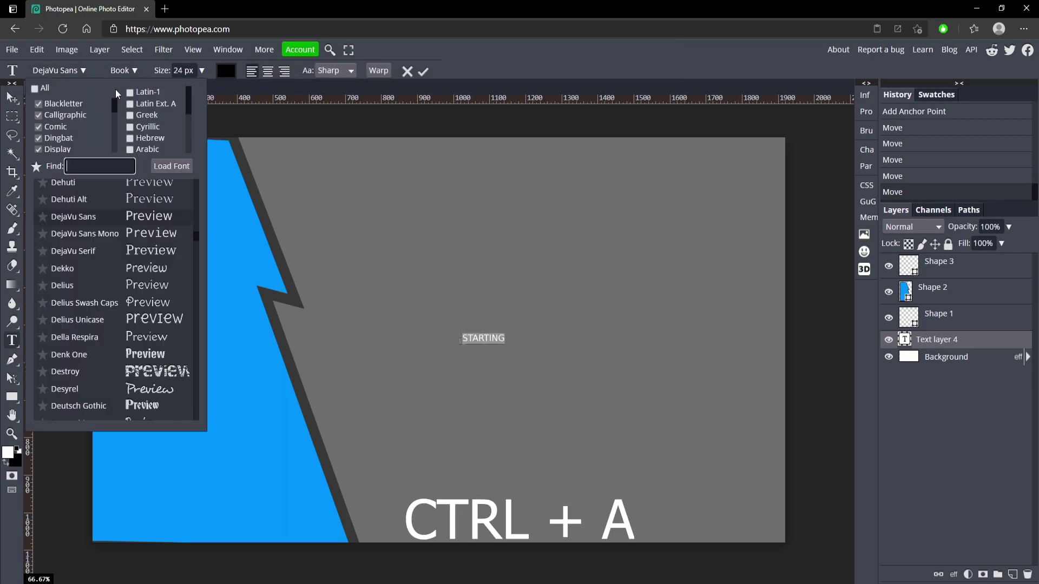
pyautogui.write('bebas')
pyautogui.click(135, 186)
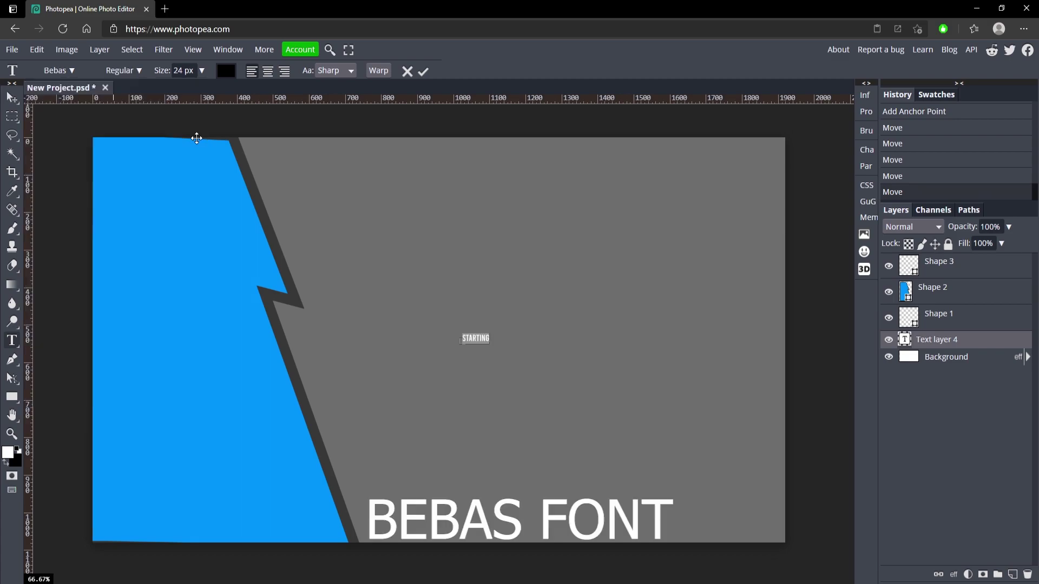
pyautogui.click(202, 70)
pyautogui.moveTo(163, 89); pyautogui.dragTo(223, 98)
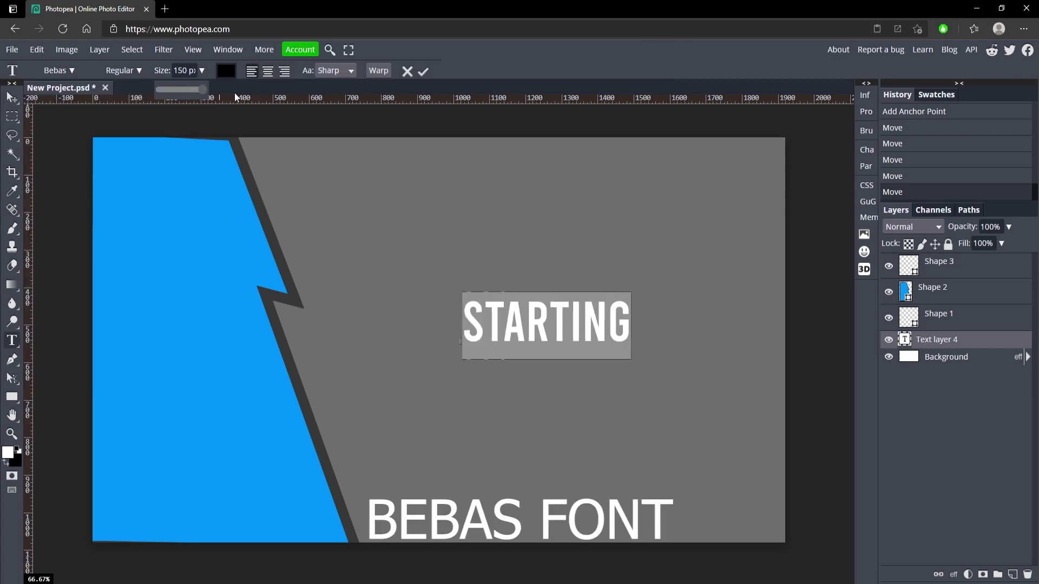
pyautogui.click(184, 70)
pyautogui.write('200')
pyautogui.press('Return')
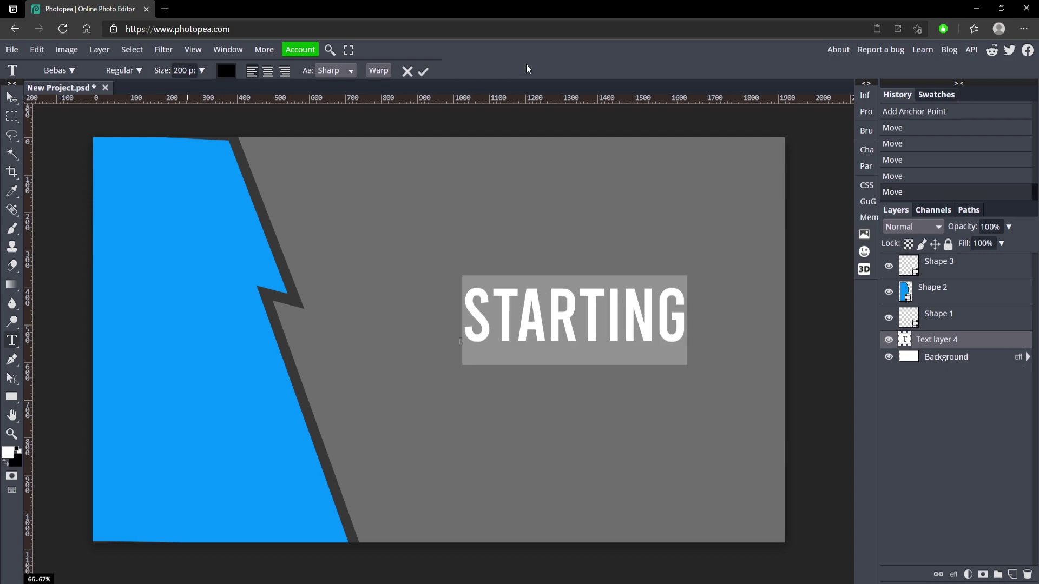
pyautogui.write('3')
pyautogui.press('Delete')
pyautogui.press('Return')
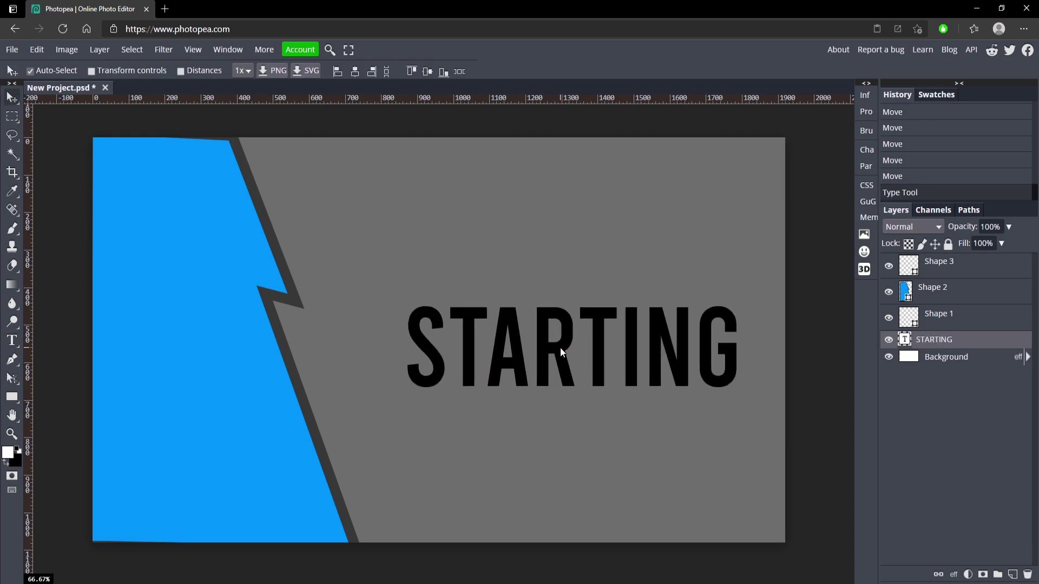
# Duplicate STARTING as centre-aligned SOON and move both texts into the grey area.
pyautogui.moveTo(560, 347); pyautogui.dragTo(553, 342)
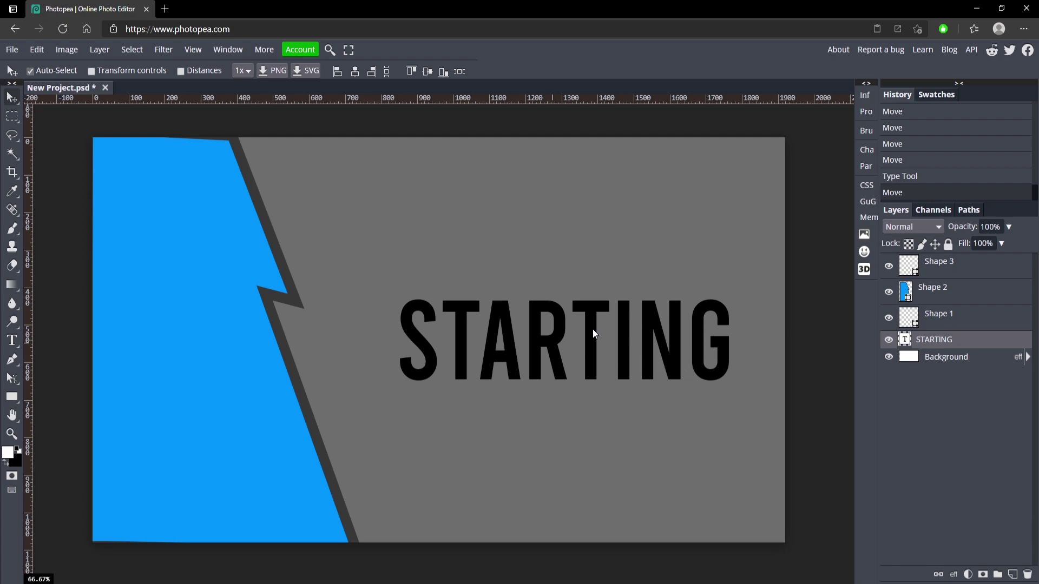
pyautogui.hotkey('ctrl', 'j')
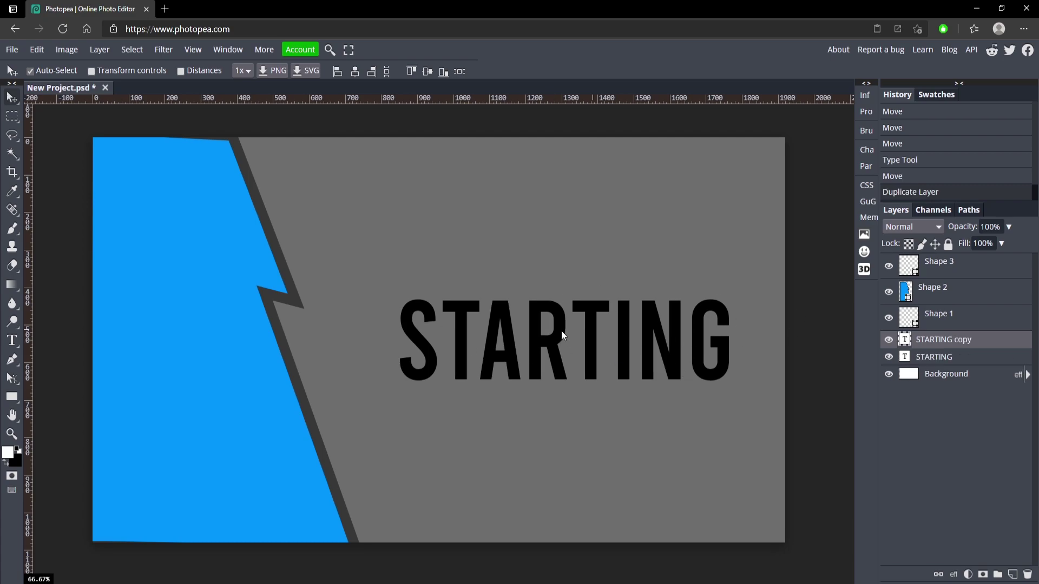
pyautogui.moveTo(560, 330); pyautogui.dragTo(566, 430)
pyautogui.doubleClick(568, 433)
pyautogui.hotkey('ctrl', 'a')
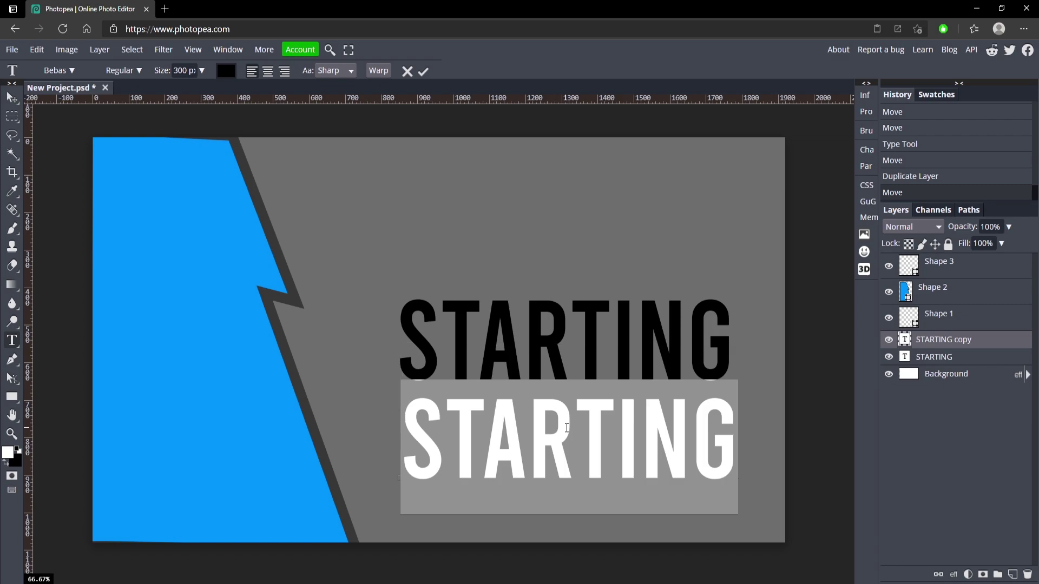
pyautogui.write('SOON')
pyautogui.hotkey('ctrl', 'a')
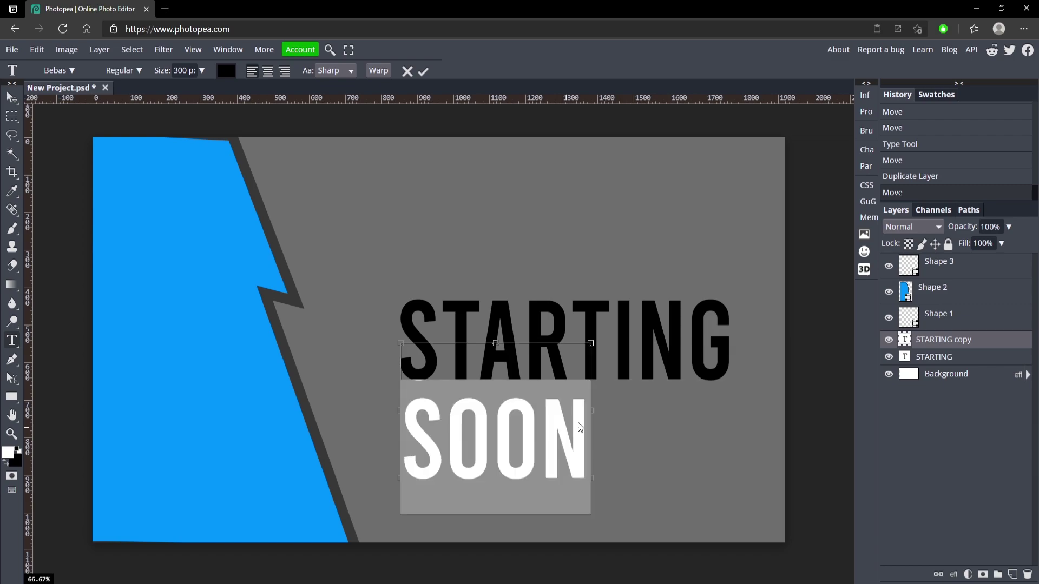
pyautogui.click(270, 73)
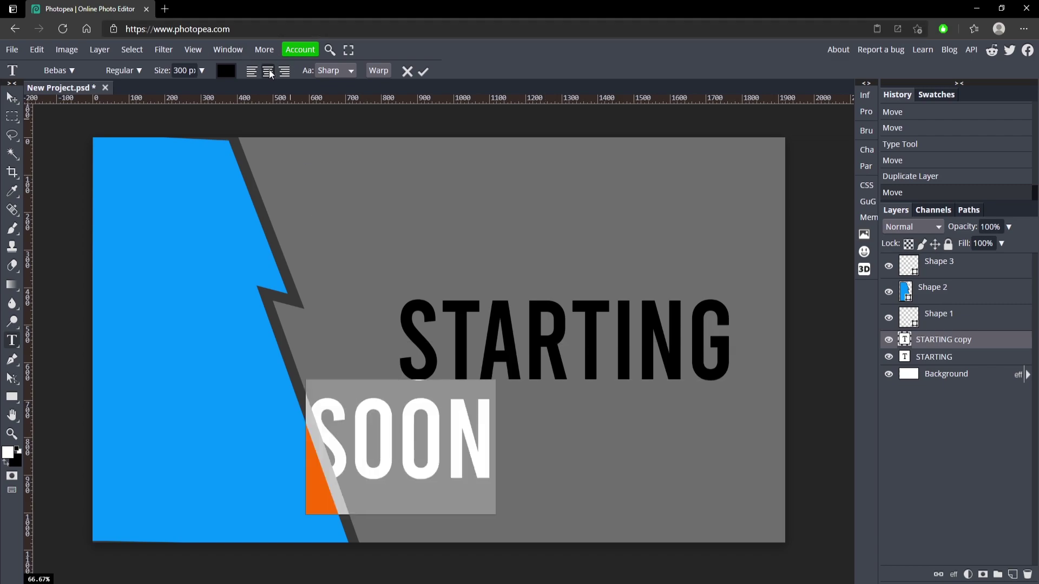
pyautogui.hotkey('alt', '[')
pyautogui.click(423, 71)
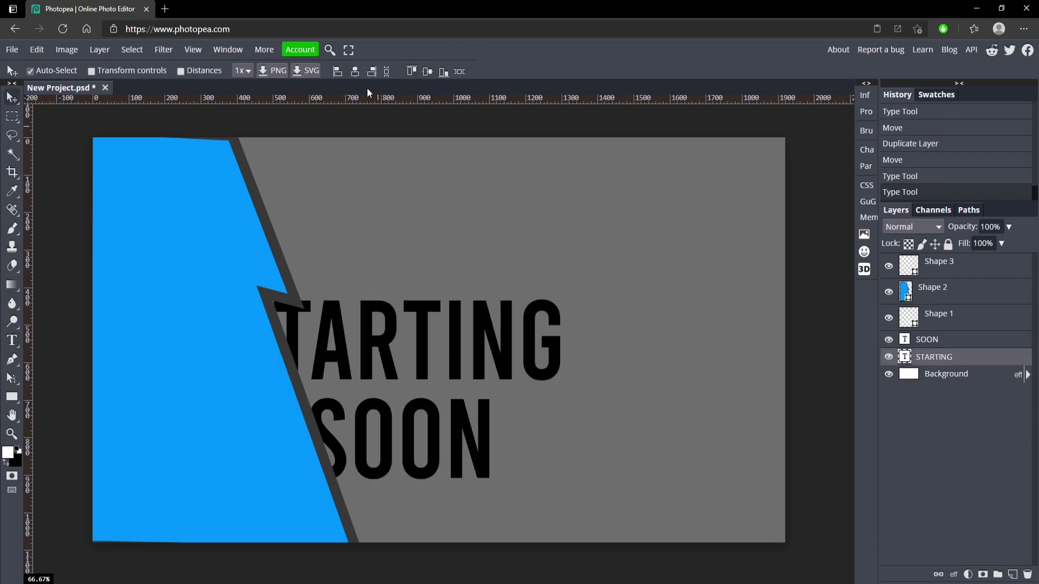
pyautogui.moveTo(528, 339); pyautogui.dragTo(695, 342)
pyautogui.moveTo(453, 430); pyautogui.dragTo(612, 417)
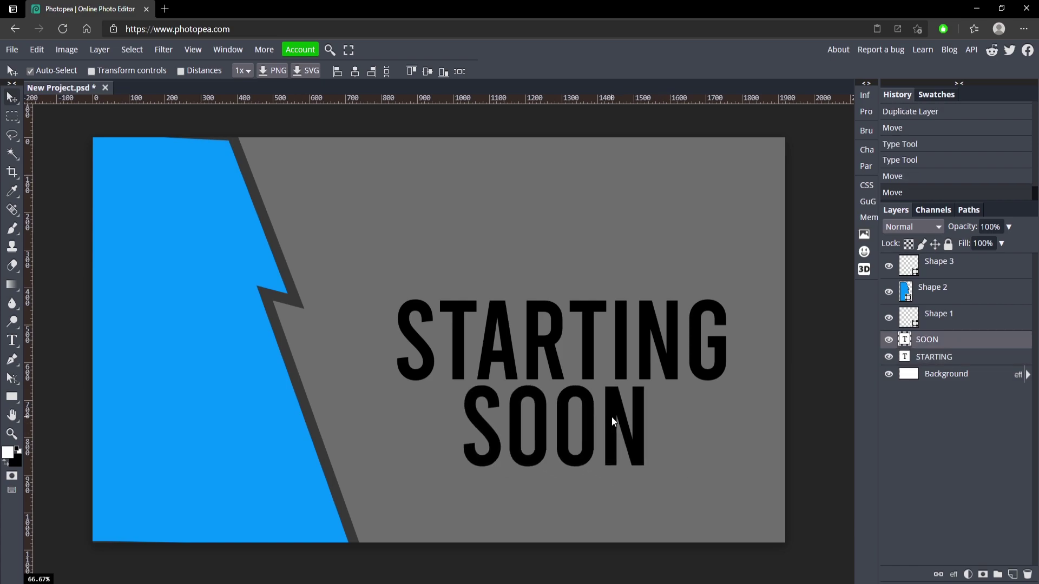
# Resize SOON to 200 px and move it up just beneath STARTING.
pyautogui.doubleClick(612, 417)
pyautogui.click(201, 71)
pyautogui.moveTo(197, 86); pyautogui.dragTo(203, 89)
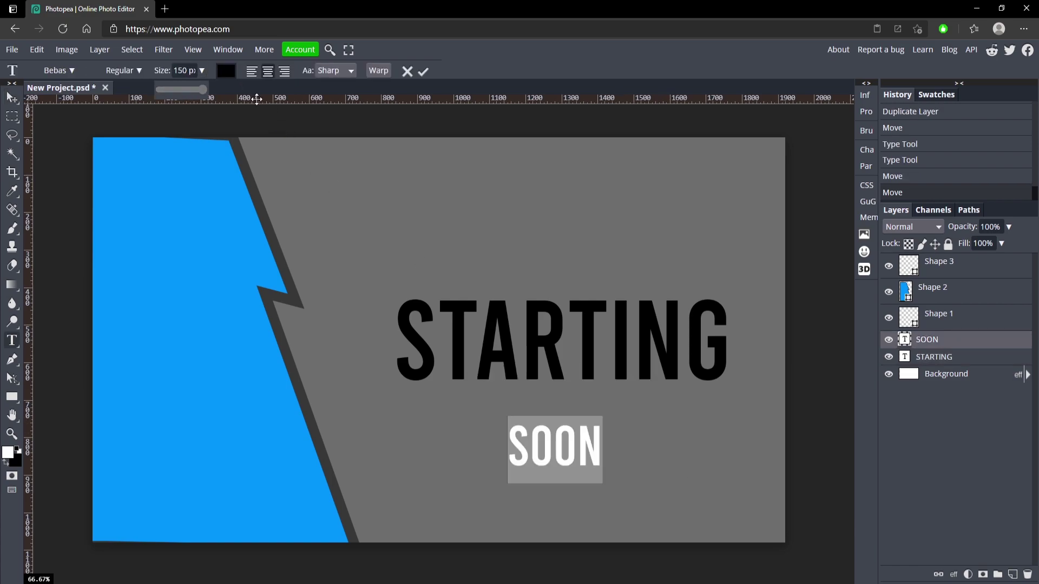
pyautogui.doubleClick(181, 71)
pyautogui.write('200')
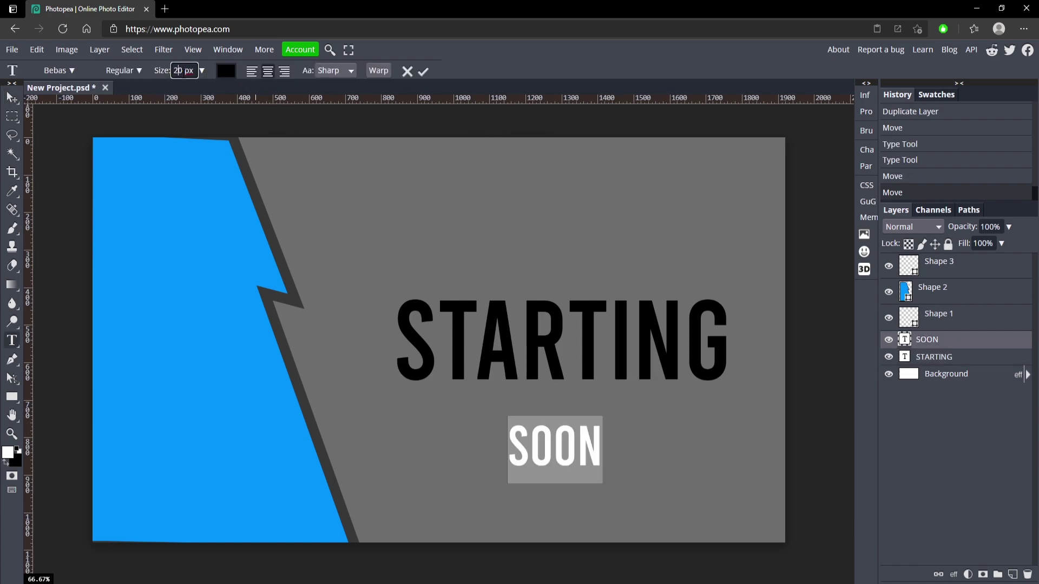
pyautogui.press('Return')
pyautogui.press('Escape')
pyautogui.press('v')
pyautogui.moveTo(602, 441); pyautogui.dragTo(608, 414)
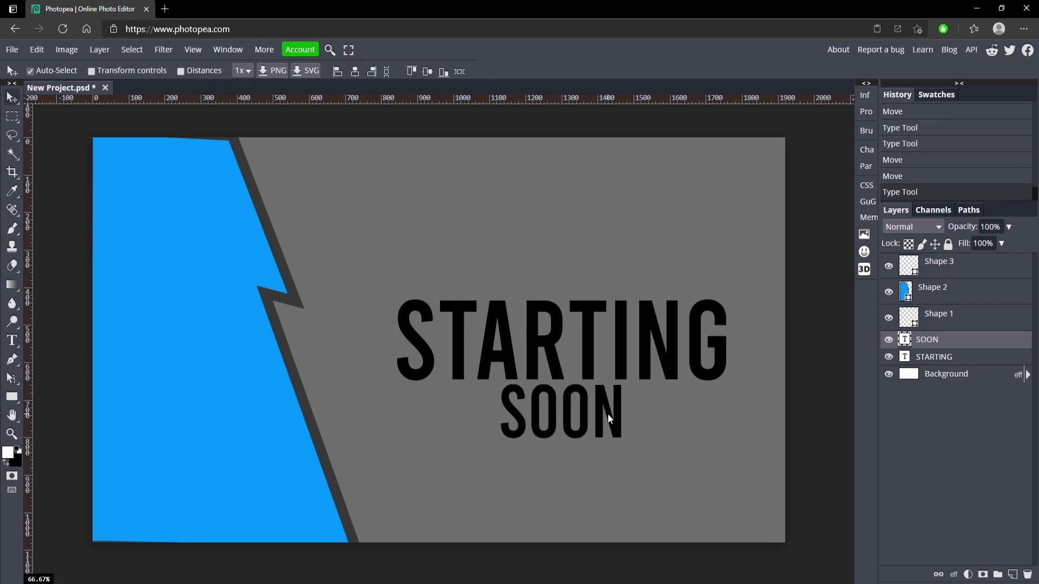
# Draw a wide stroke-less #383838 rectangle across the middle and layer it below STARTING.
pyautogui.click(12, 397)
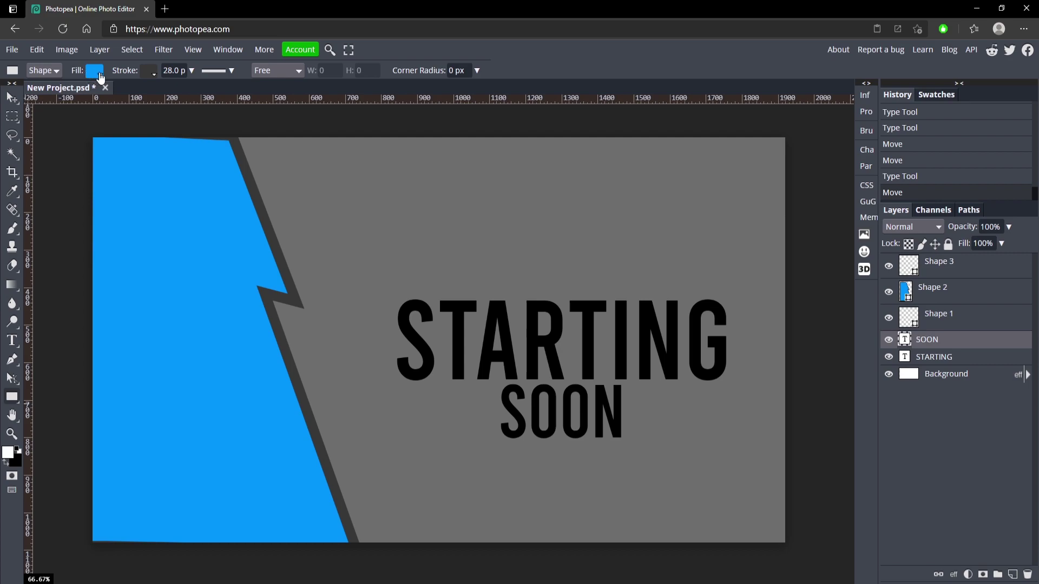
pyautogui.click(147, 72)
pyautogui.click(185, 96)
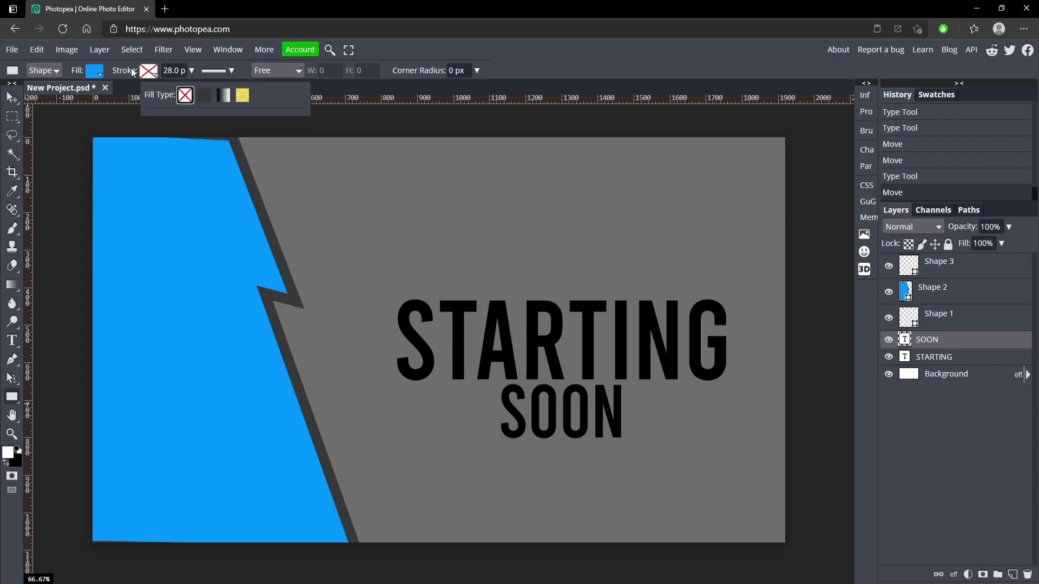
pyautogui.click(94, 71)
pyautogui.click(114, 120)
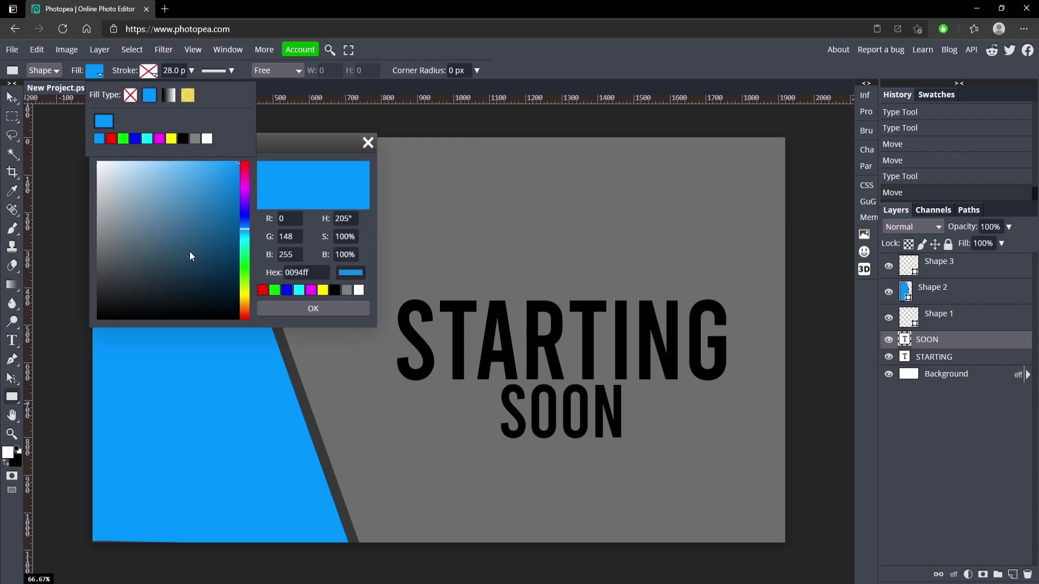
pyautogui.click(307, 407)
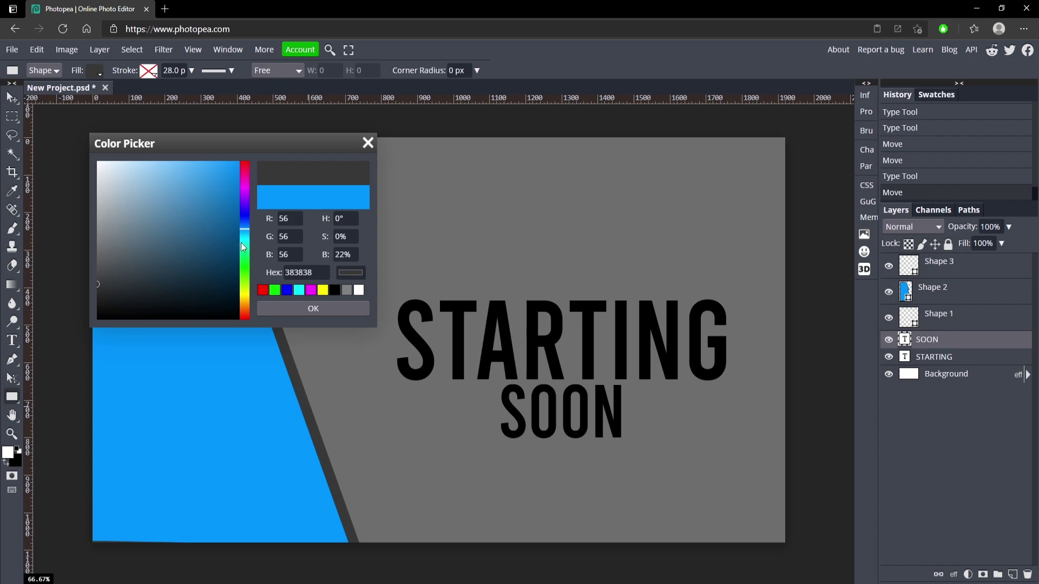
pyautogui.click(309, 309)
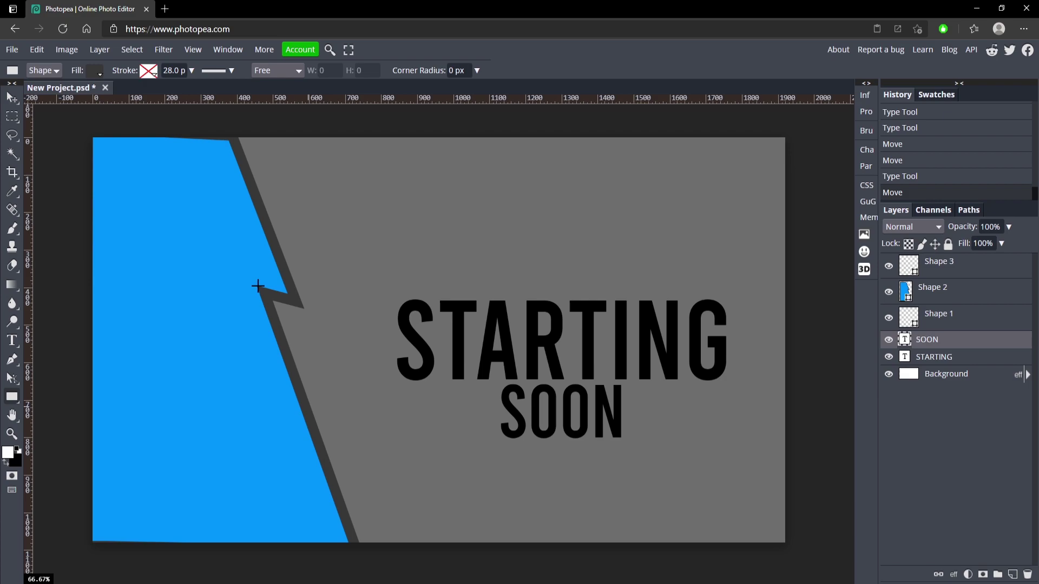
pyautogui.moveTo(257, 286); pyautogui.dragTo(785, 454)
pyautogui.moveTo(965, 349); pyautogui.dragTo(964, 389)
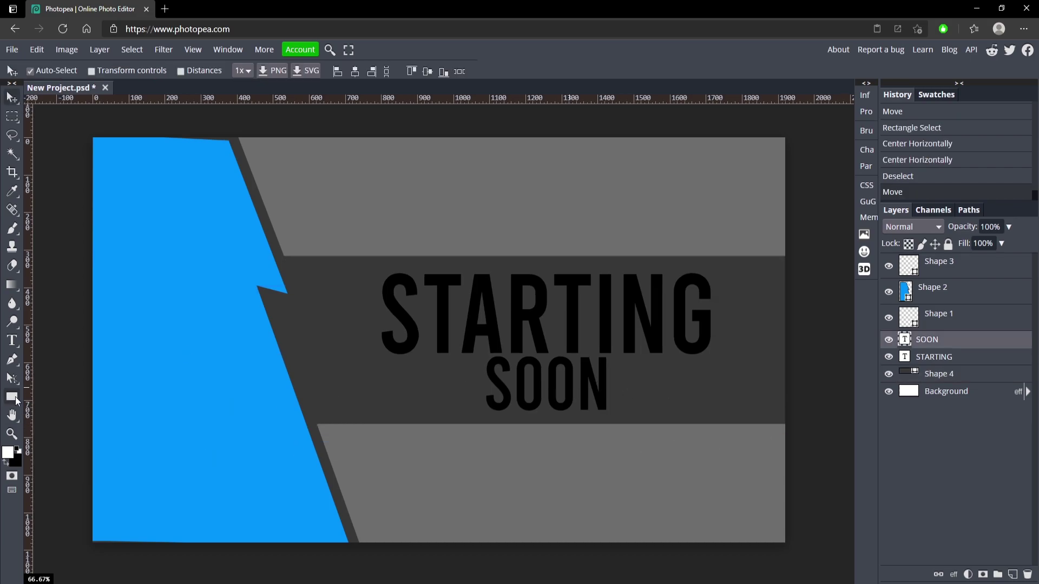
# Draw a short blue #0094ff line to the left of SOON.
pyautogui.rightClick(10, 400)
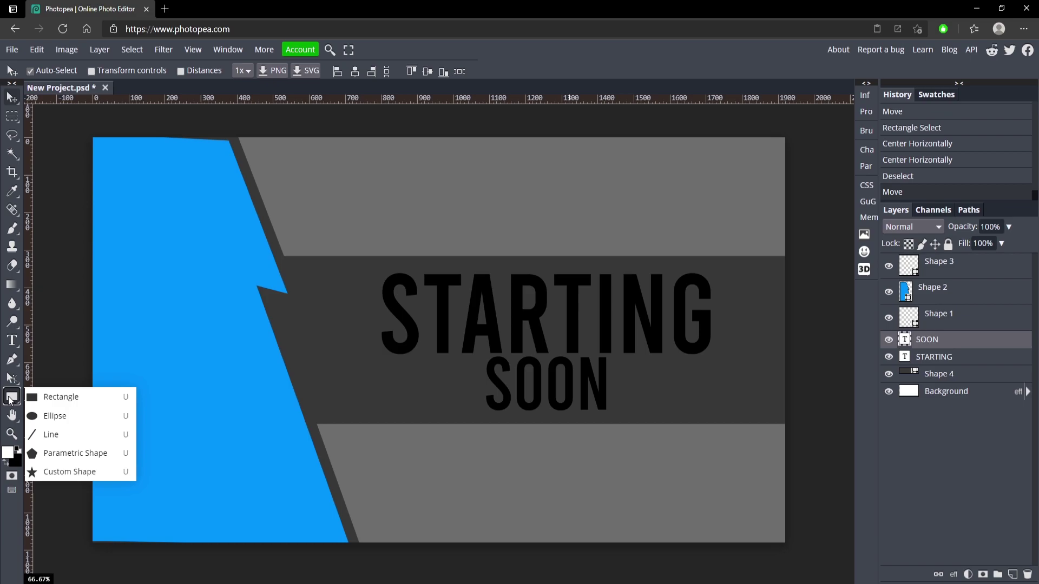
pyautogui.click(61, 438)
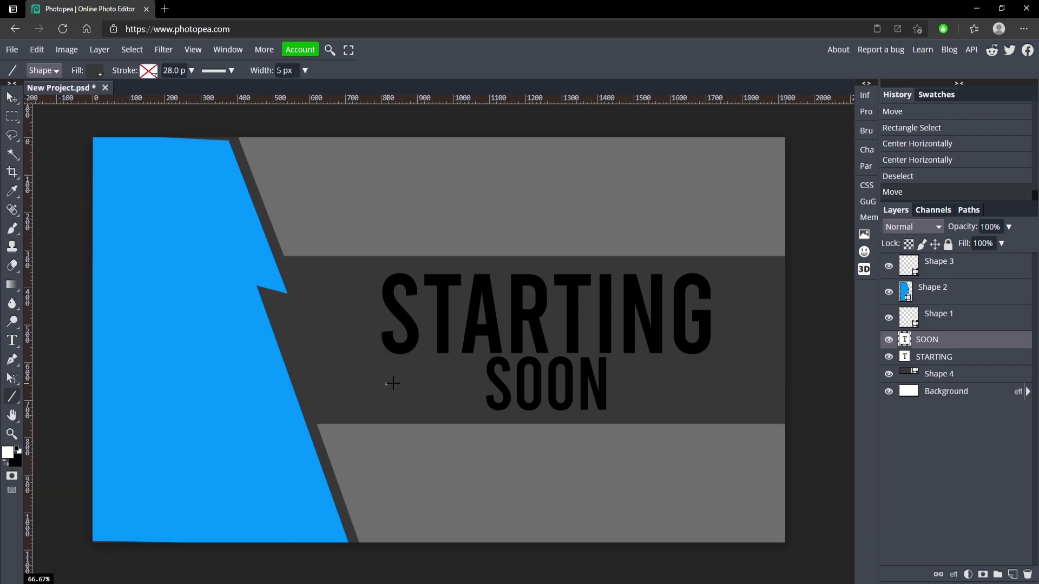
pyautogui.moveTo(393, 383); pyautogui.dragTo(480, 385)
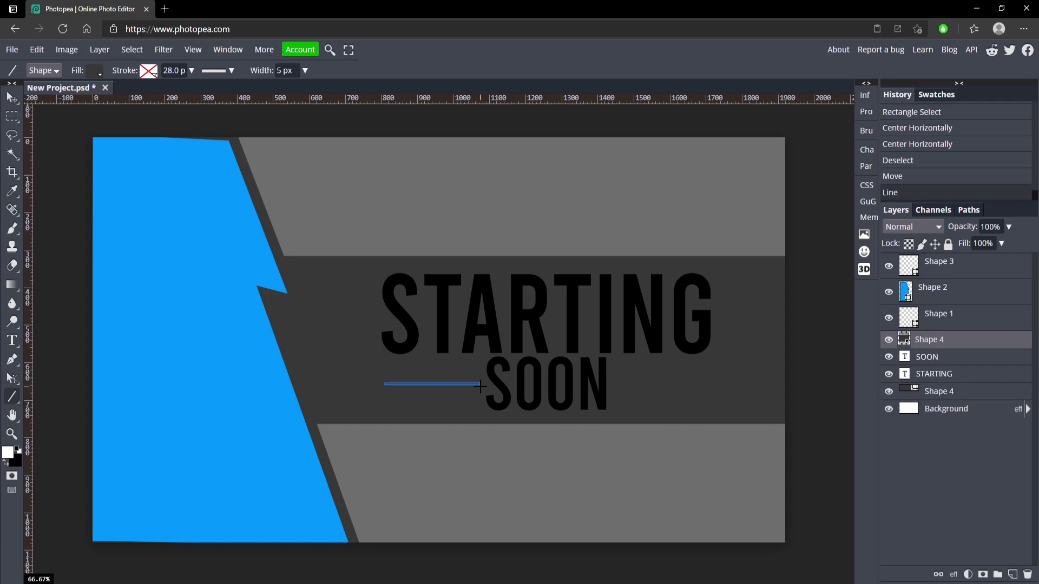
pyautogui.click(95, 71)
pyautogui.click(108, 126)
pyautogui.click(195, 414)
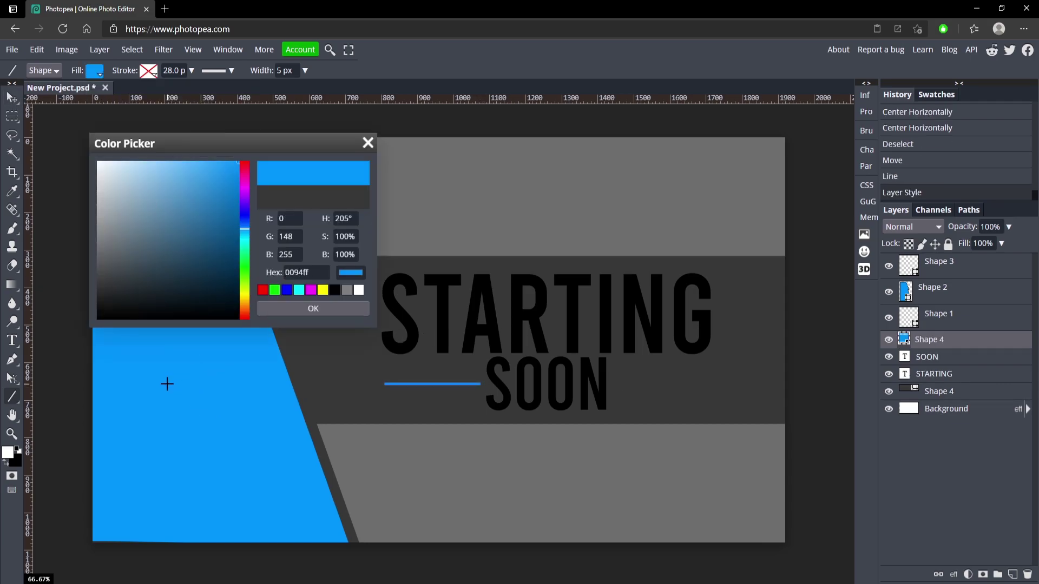
pyautogui.click(306, 300)
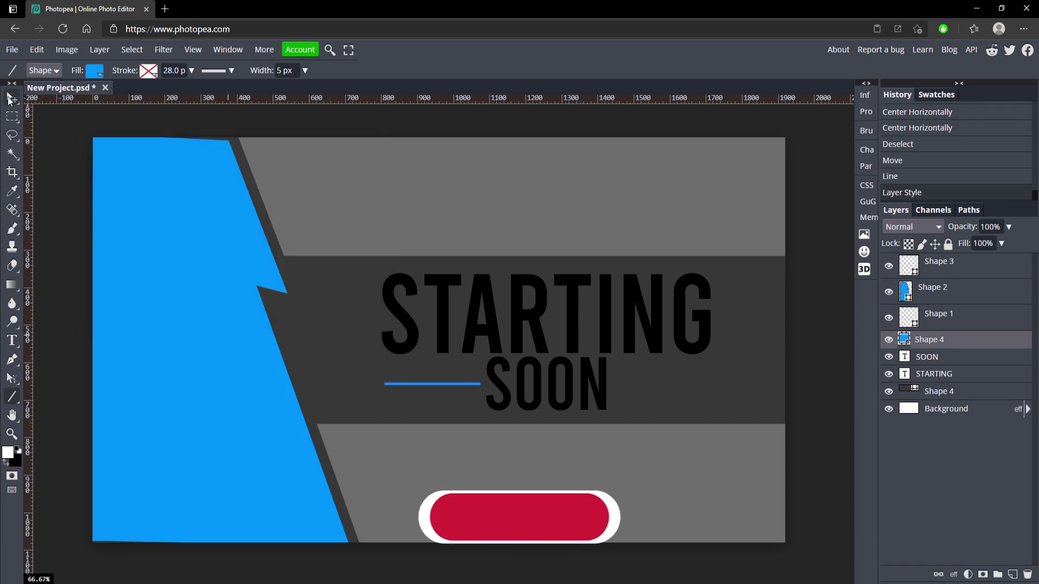
# Duplicate the blue line, shift the copy to the right of SOON, and deselect.
pyautogui.click(10, 99)
pyautogui.click(457, 385)
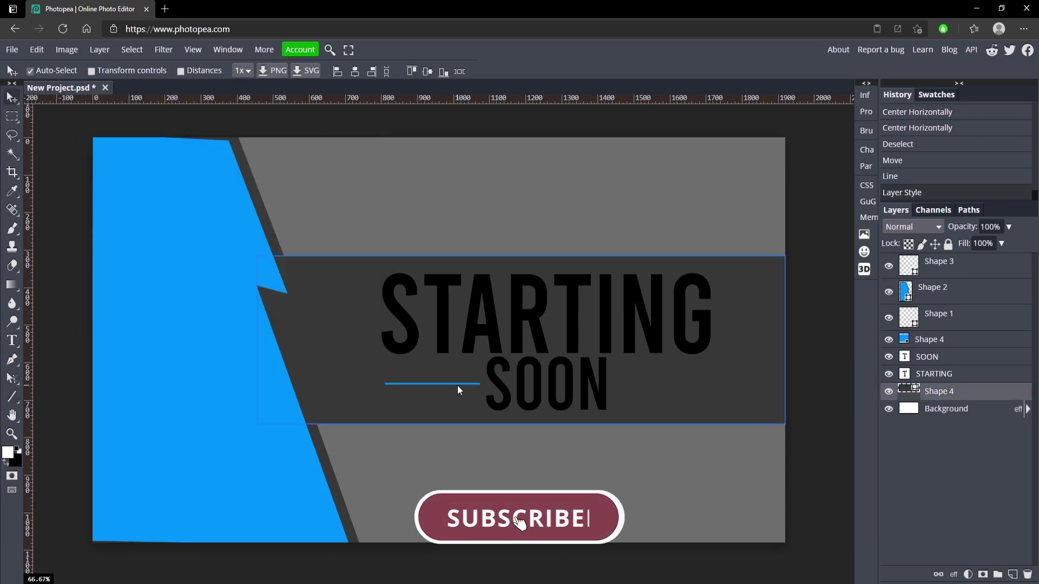
pyautogui.click(901, 340)
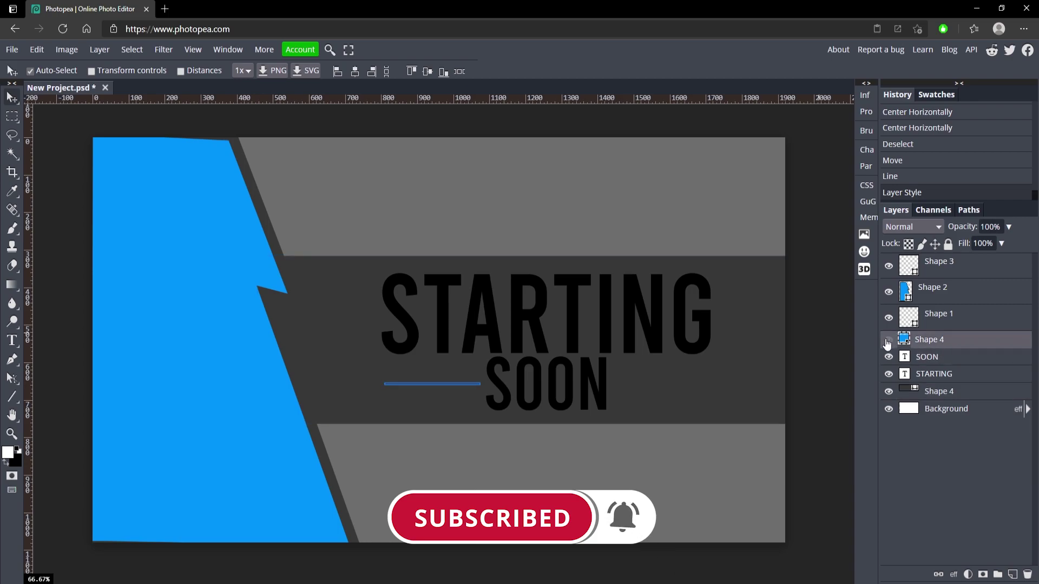
pyautogui.hotkey('ctrl', 'j')
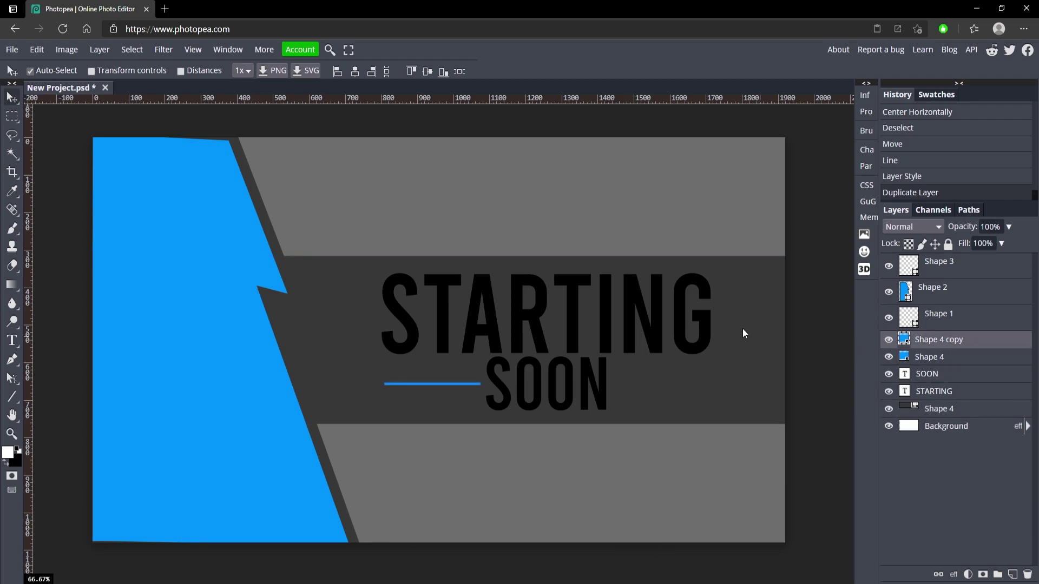
pyautogui.hotkey('shift', 'Right')
pyautogui.hotkey('shift', 'Right')
pyautogui.hotkey('shift', 'Right')
pyautogui.hotkey('shift', 'Right')
pyautogui.hotkey('shift', 'Right')
pyautogui.hotkey('shift', 'Right')
pyautogui.hotkey('shift', 'Right')
pyautogui.hotkey('shift', 'Right')
pyautogui.hotkey('shift', 'Right')
pyautogui.hotkey('shift', 'Right')
pyautogui.hotkey('shift', 'Right')
pyautogui.hotkey('shift', 'Right')
pyautogui.hotkey('shift', 'Right')
pyautogui.hotkey('shift', 'Right')
pyautogui.hotkey('shift', 'Right')
pyautogui.hotkey('shift', 'Right')
pyautogui.hotkey('shift', 'Right')
pyautogui.hotkey('shift', 'Right')
pyautogui.hotkey('shift', 'Right')
pyautogui.hotkey('shift', 'Right')
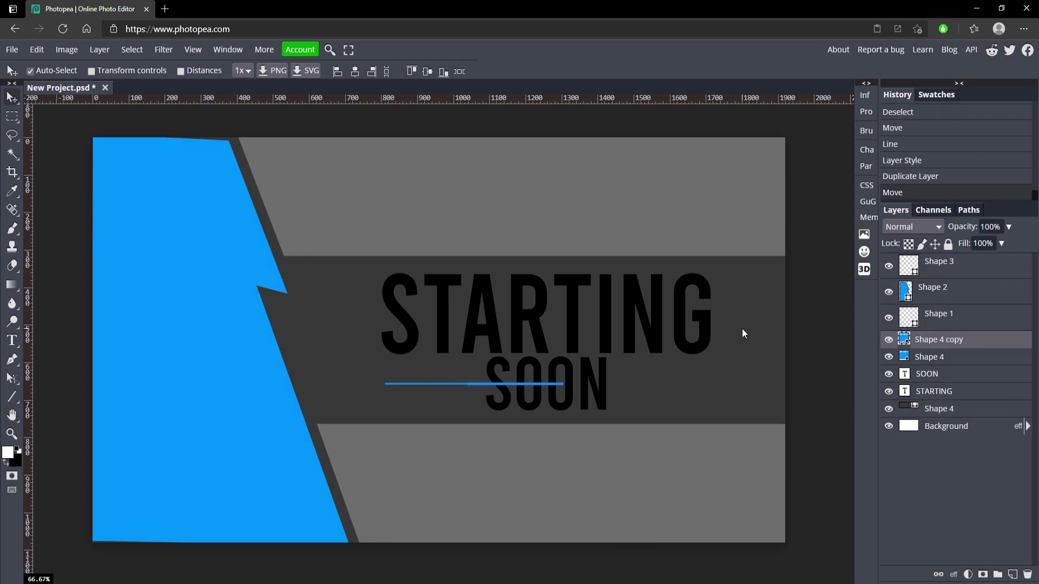
pyautogui.hotkey('shift', 'Right')
pyautogui.hotkey('shift', 'Right')
pyautogui.hotkey('shift', 'Right')
pyautogui.hotkey('shift', 'Right')
pyautogui.hotkey('shift', 'Right')
pyautogui.hotkey('shift', 'Right')
pyautogui.hotkey('shift', 'Right')
pyautogui.hotkey('shift', 'Right')
pyautogui.hotkey('shift', 'Right')
pyautogui.hotkey('shift', 'Right')
pyautogui.hotkey('shift', 'Right')
pyautogui.hotkey('shift', 'Right')
pyautogui.hotkey('shift', 'Right')
pyautogui.hotkey('shift', 'Right')
pyautogui.hotkey('shift', 'Right')
pyautogui.hotkey('shift', 'Right')
pyautogui.hotkey('shift', 'Right')
pyautogui.hotkey('shift', 'Right')
pyautogui.hotkey('shift', 'Right')
pyautogui.hotkey('shift', 'Right')
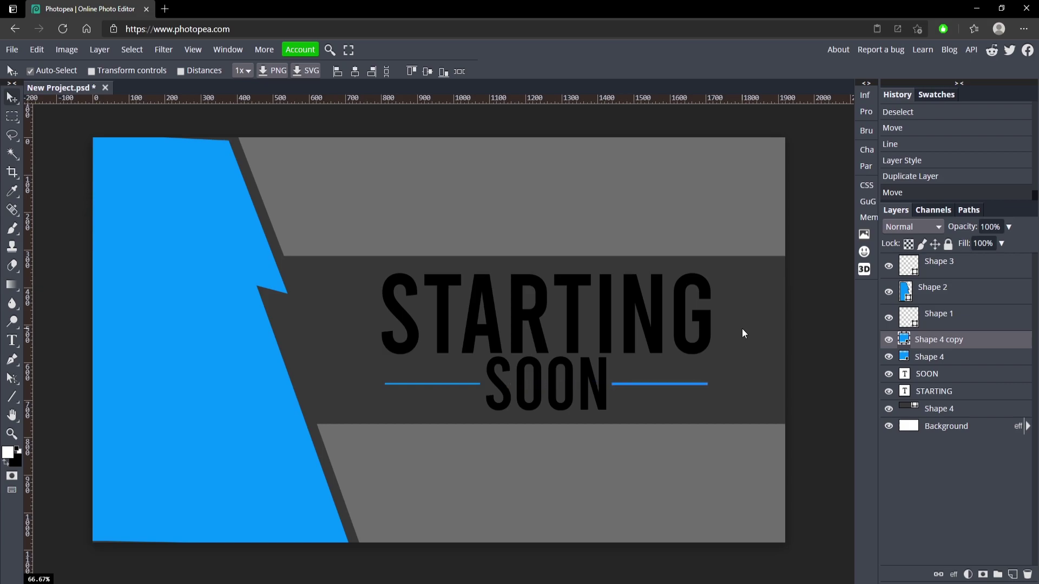
pyautogui.click(783, 323)
pyautogui.click(817, 322)
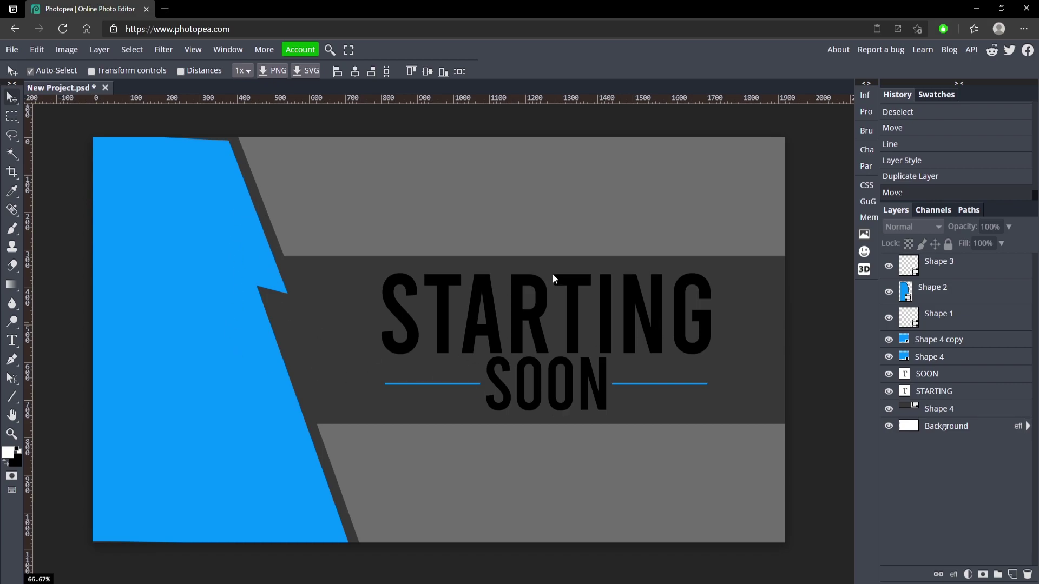
# Give STARTING a Gradient Overlay from deep blue to bright blue #0094ff.
pyautogui.doubleClick(993, 397)
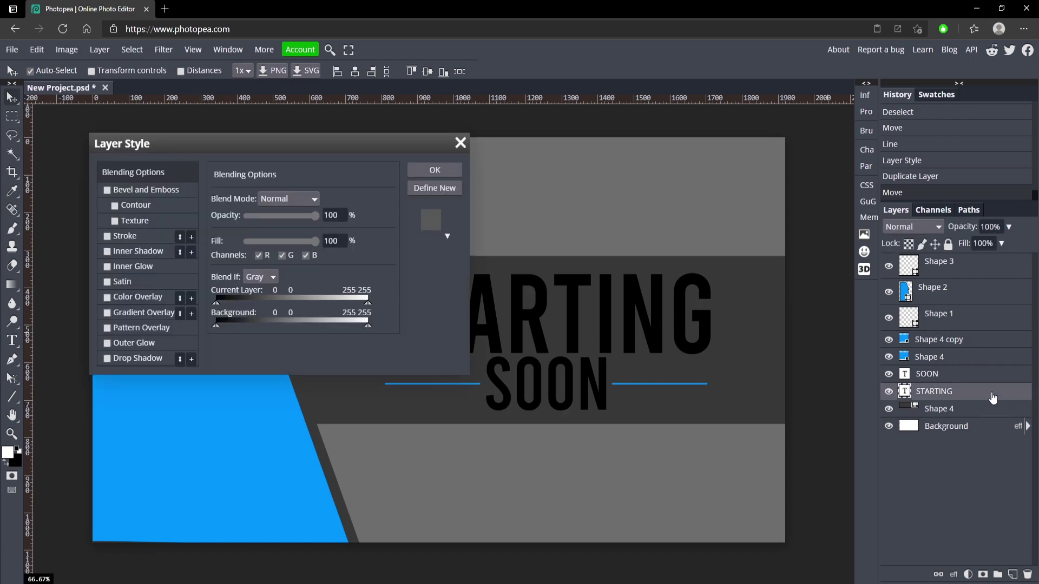
pyautogui.click(107, 312)
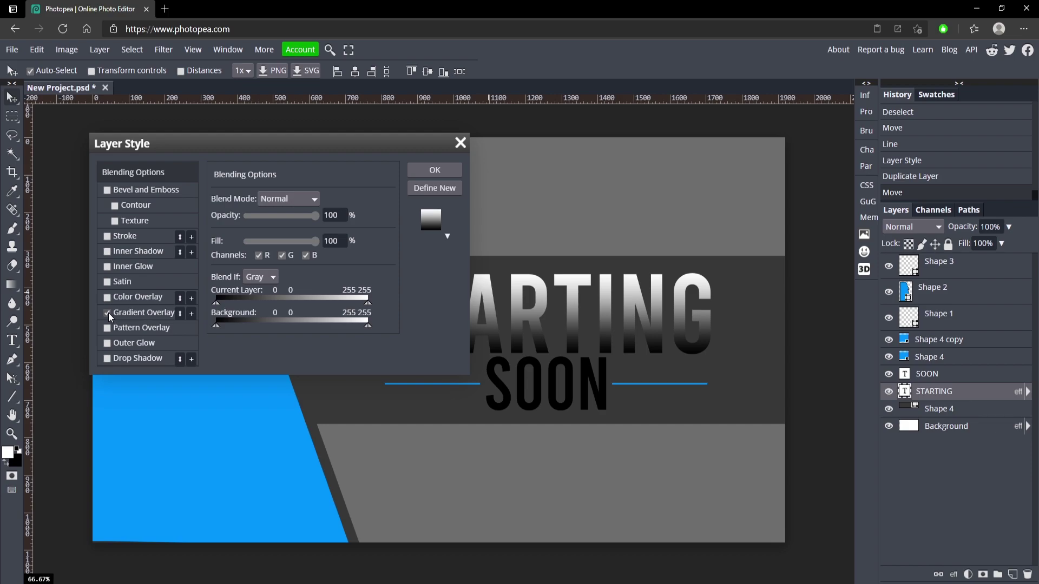
pyautogui.click(128, 312)
pyautogui.click(273, 247)
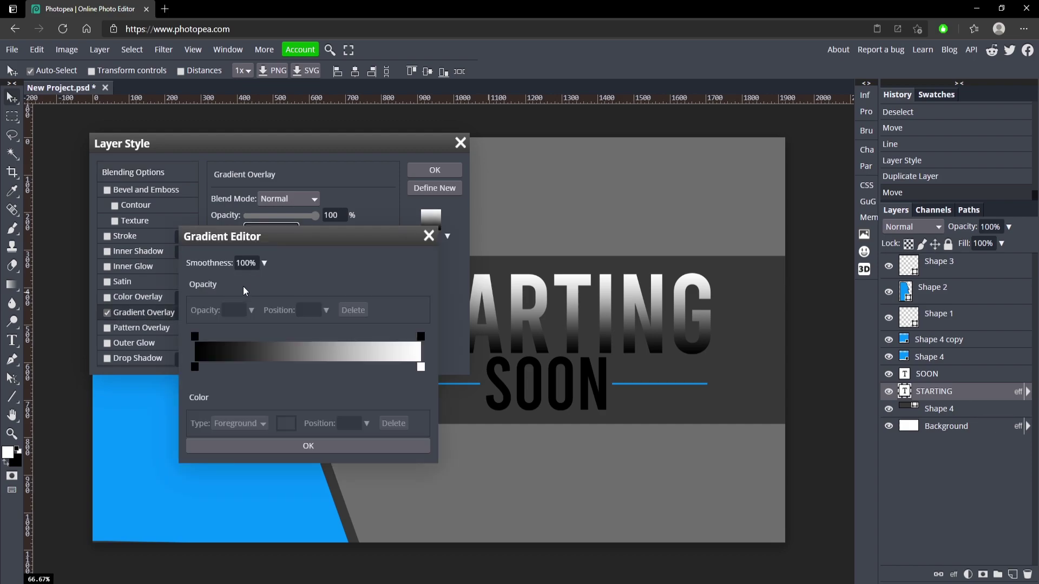
pyautogui.doubleClick(195, 368)
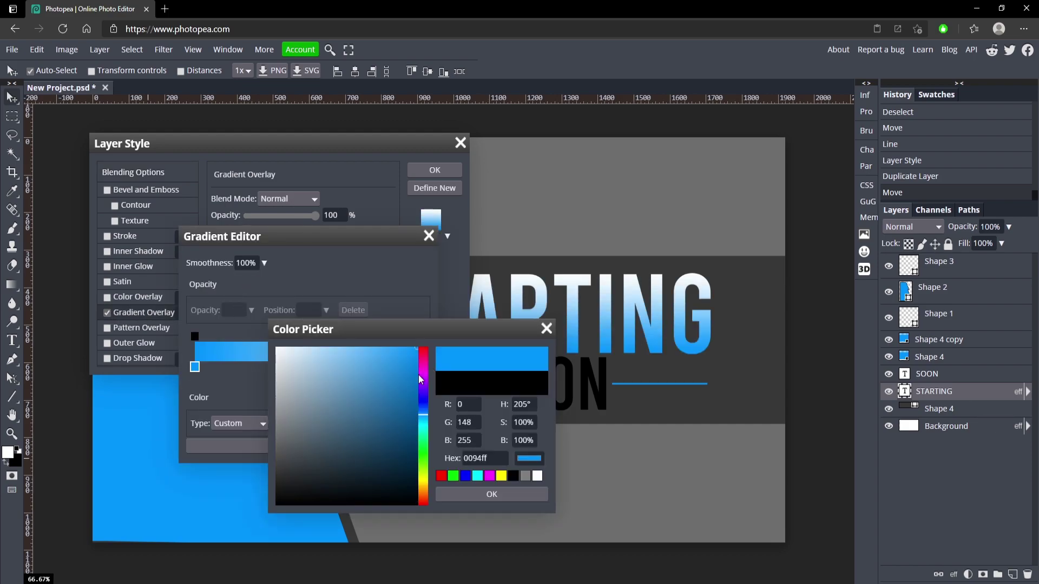
pyautogui.moveTo(416, 375); pyautogui.dragTo(442, 407)
pyautogui.click(492, 494)
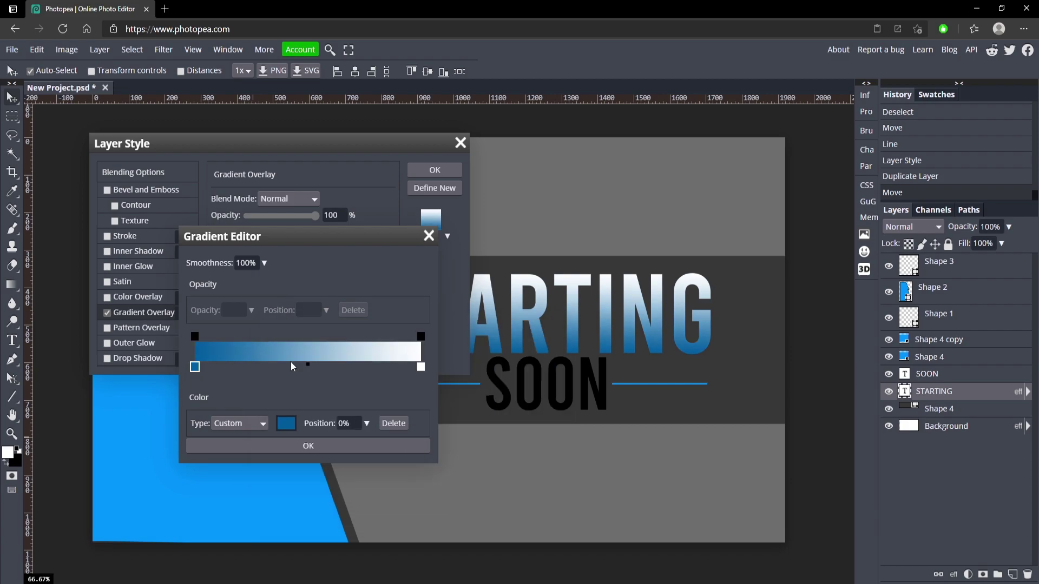
pyautogui.doubleClick(421, 367)
pyautogui.click(132, 420)
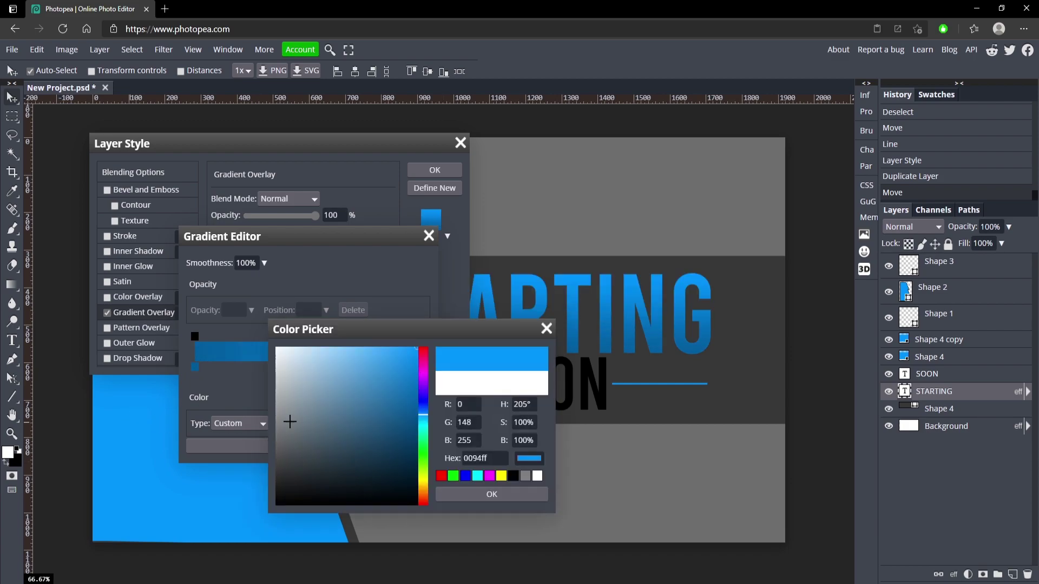
pyautogui.click(526, 495)
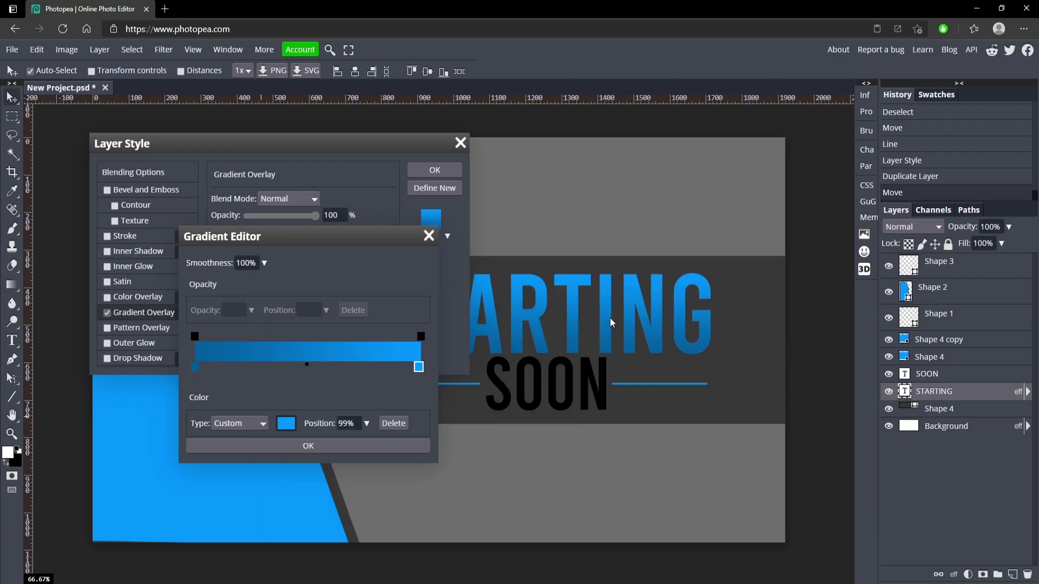
pyautogui.click(352, 442)
pyautogui.moveTo(382, 148)
pyautogui.mouseDown()
pyautogui.moveTo(133, 215)
pyautogui.moveTo(370, 133)
pyautogui.mouseUp()
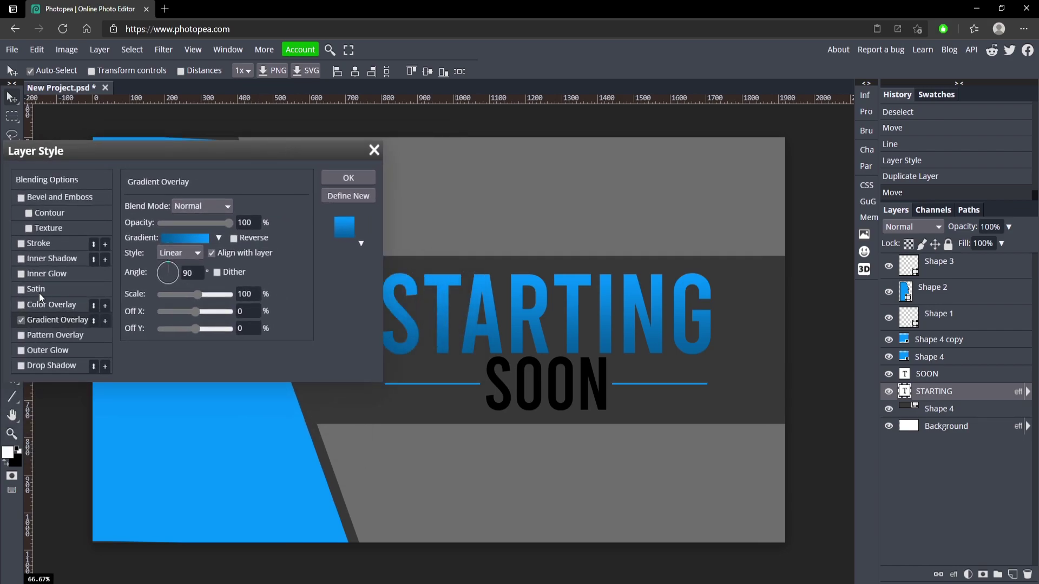
# Add a blue Color Dodge Inner Glow to STARTING: spread 9%, size 15 px, opacity about 52%.
pyautogui.click(38, 273)
pyautogui.click(184, 205)
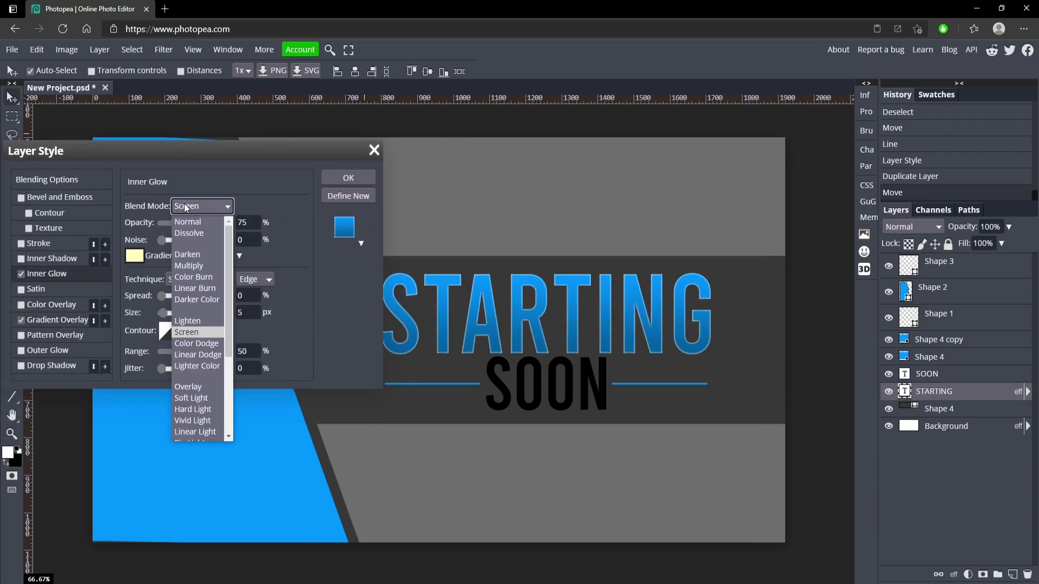
pyautogui.click(203, 342)
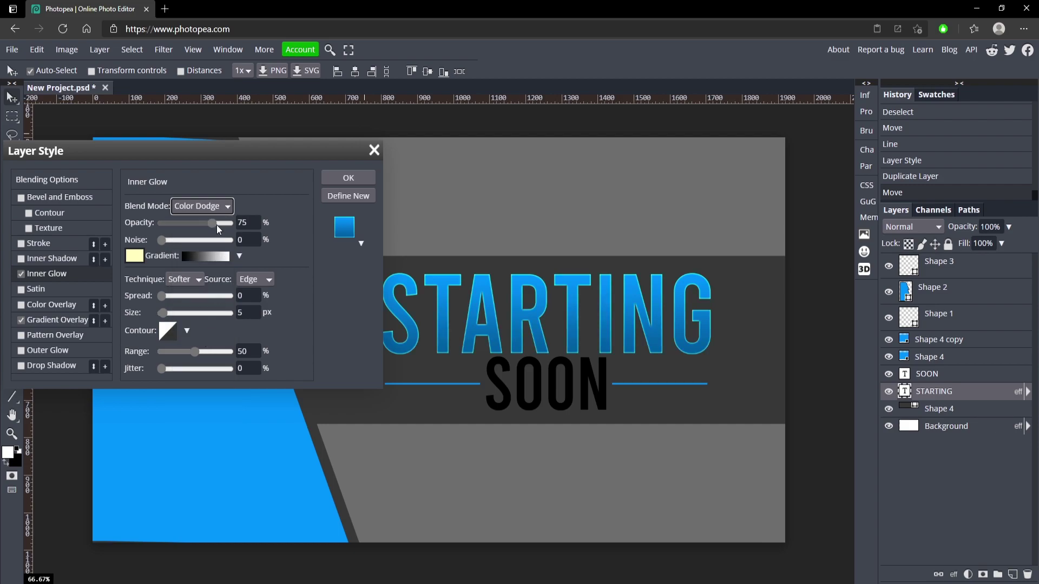
pyautogui.click(134, 255)
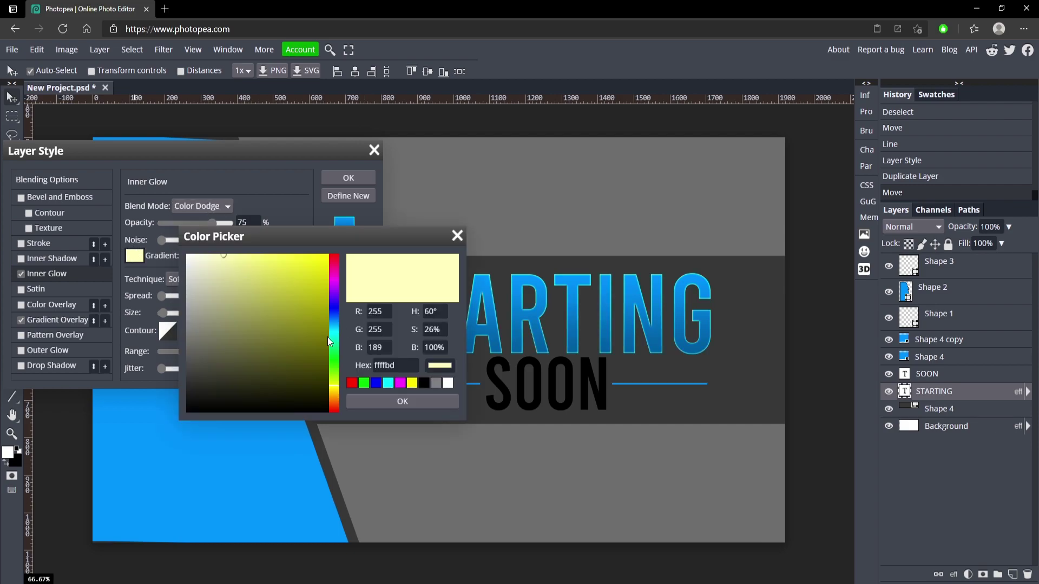
pyautogui.click(332, 323)
pyautogui.click(162, 476)
pyautogui.click(425, 402)
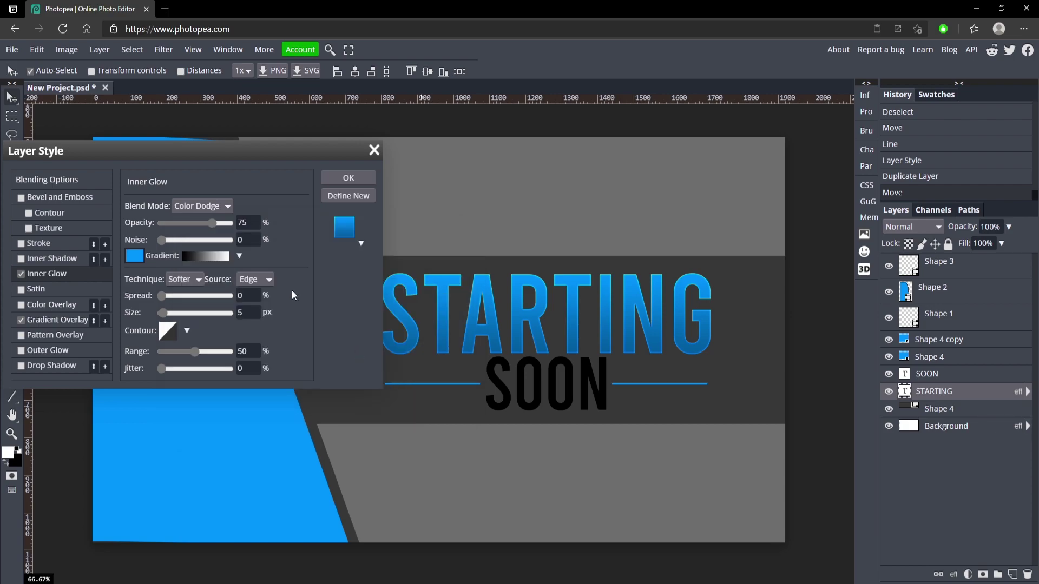
pyautogui.click(167, 295)
pyautogui.click(167, 311)
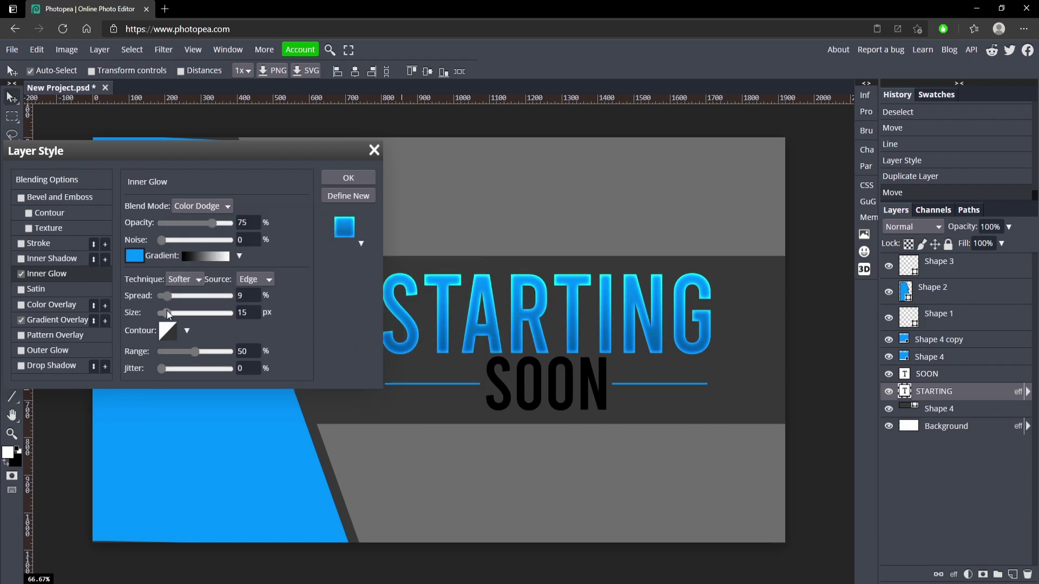
pyautogui.moveTo(212, 223); pyautogui.dragTo(197, 223)
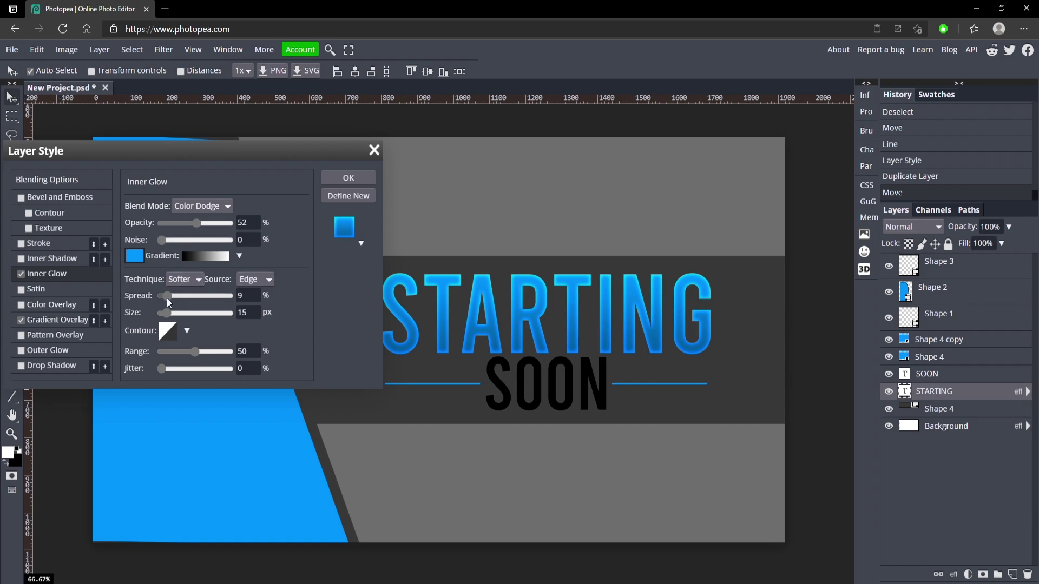
# Apply STARTING's effects, then give SOON a grey-to-white Gradient Overlay.
pyautogui.click(338, 177)
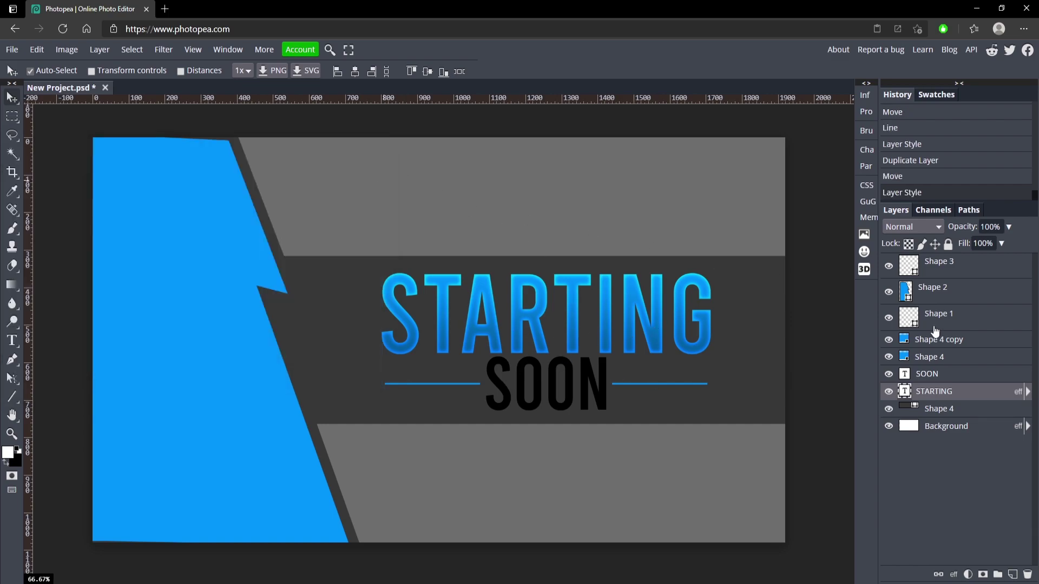
pyautogui.doubleClick(973, 377)
pyautogui.click(41, 320)
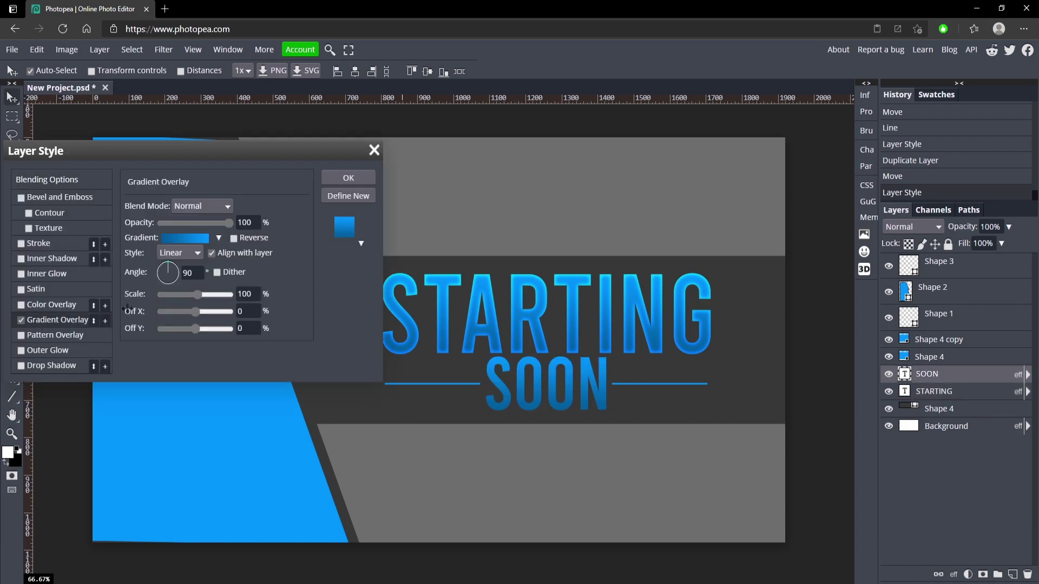
pyautogui.click(183, 239)
pyautogui.click(195, 366)
pyautogui.click(287, 423)
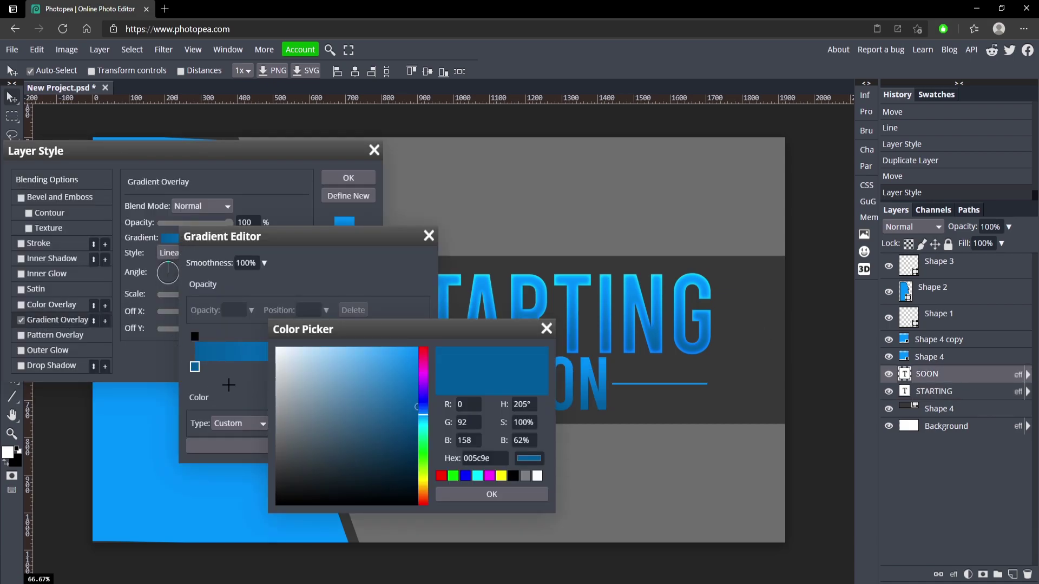
pyautogui.moveTo(289, 414); pyautogui.dragTo(257, 407)
pyautogui.click(522, 492)
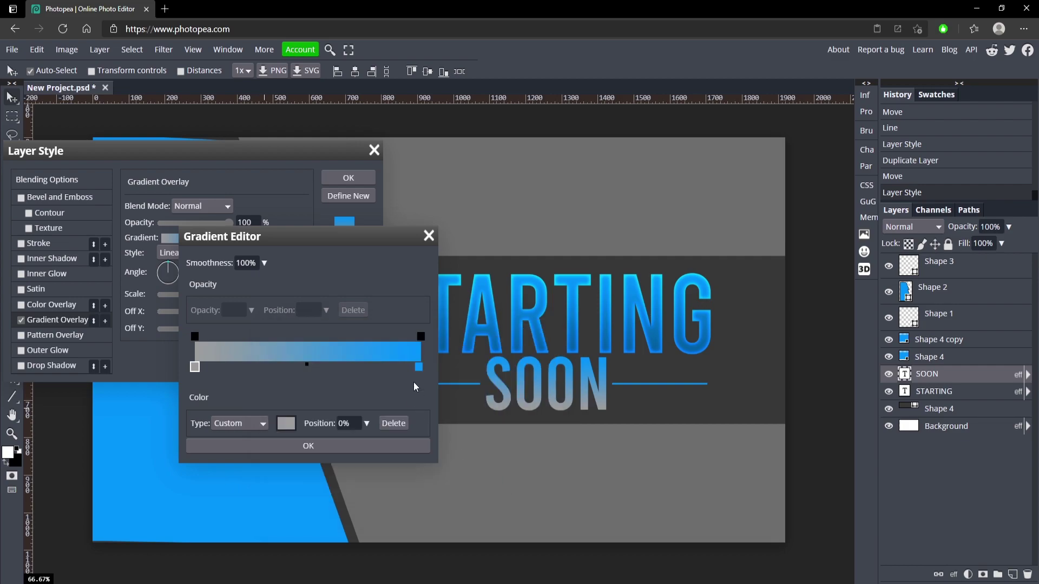
pyautogui.doubleClick(419, 367)
pyautogui.click(257, 338)
pyautogui.click(522, 492)
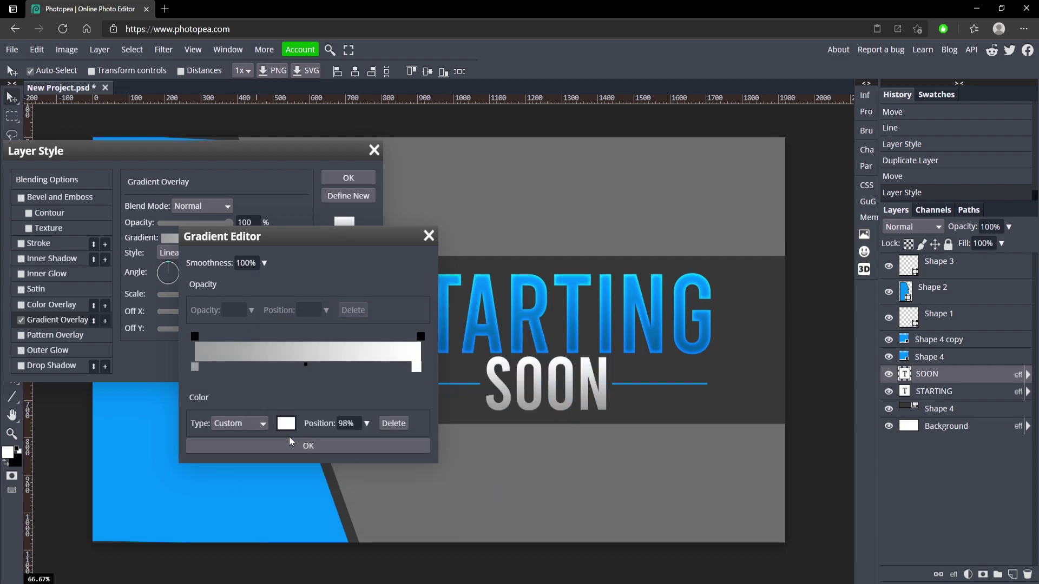
pyautogui.click(290, 446)
# Add a white Inner Glow to SOON and apply its effects.
pyautogui.click(48, 273)
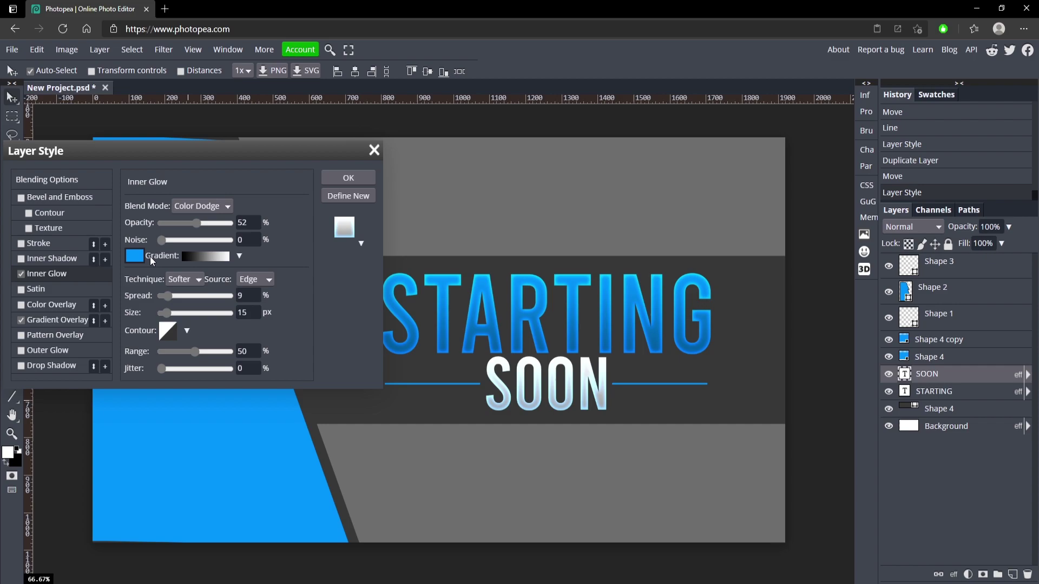
pyautogui.click(136, 256)
pyautogui.moveTo(233, 281); pyautogui.dragTo(190, 246)
pyautogui.click(407, 401)
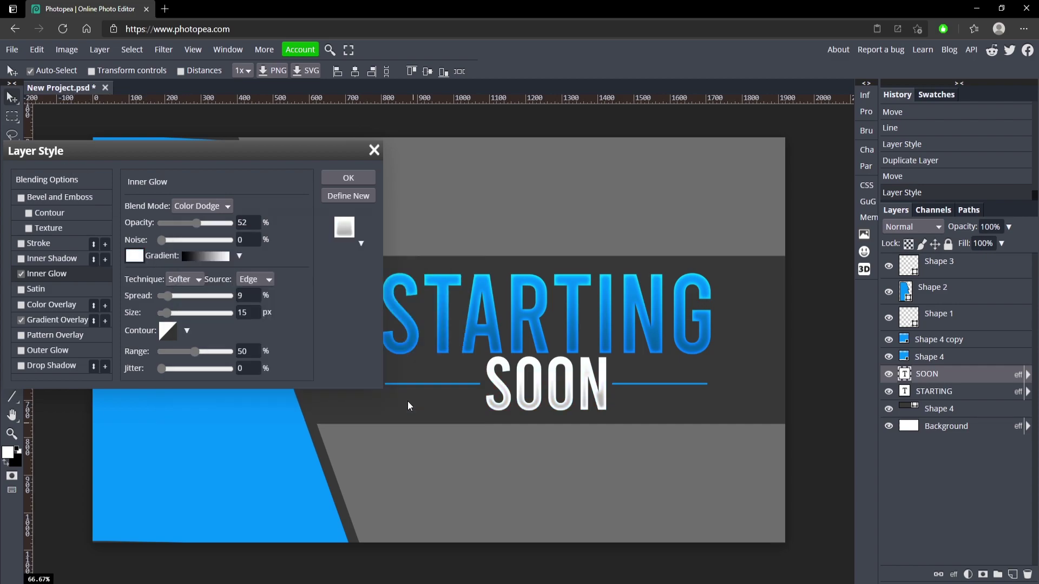
pyautogui.click(338, 179)
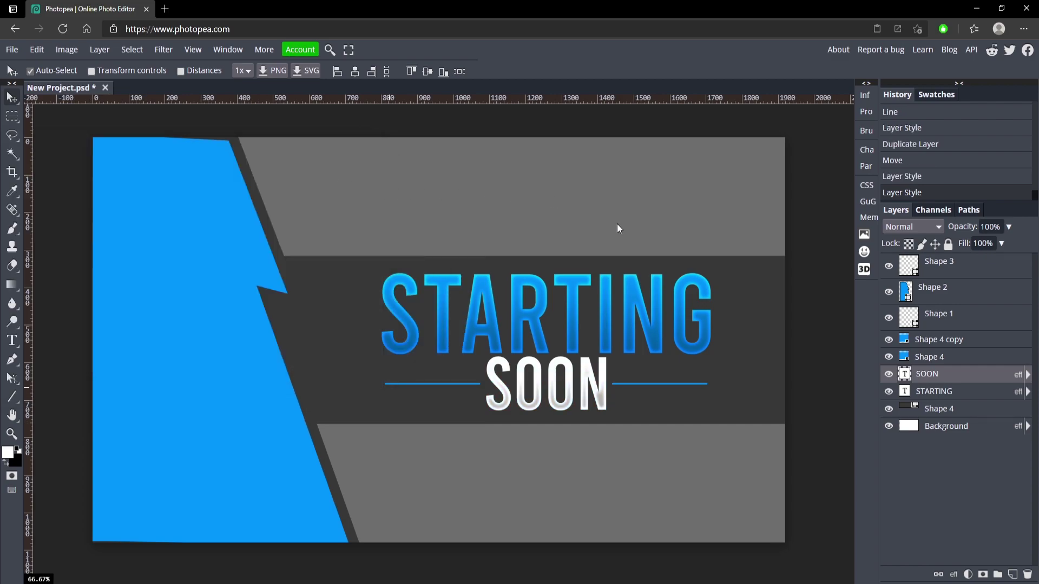
# Add a gradient overlay and inner glow to the Shape 4 copy line, with a dark blue left stop sampled from STARTING.
pyautogui.click(963, 339)
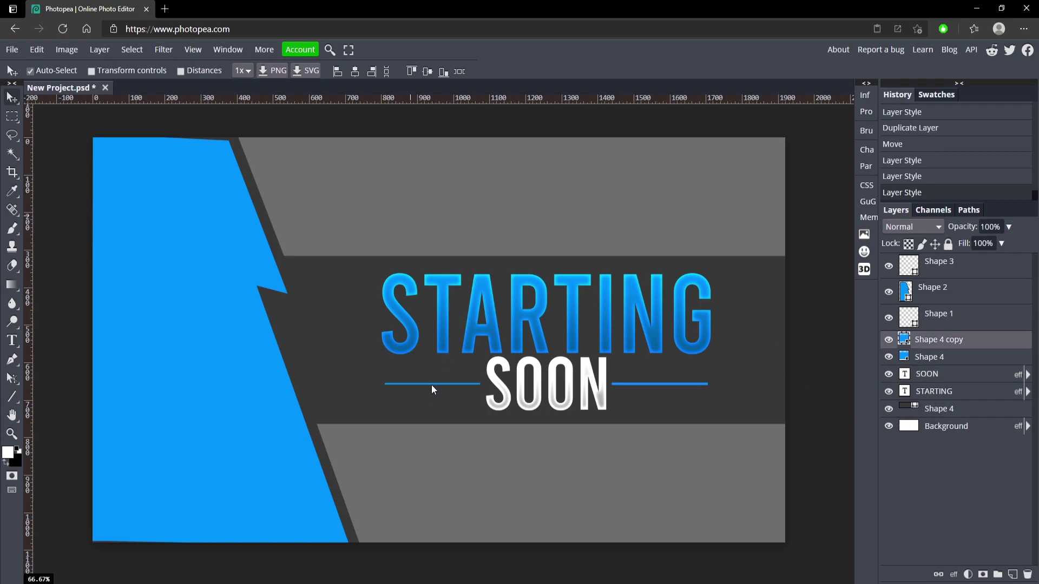
pyautogui.doubleClick(988, 343)
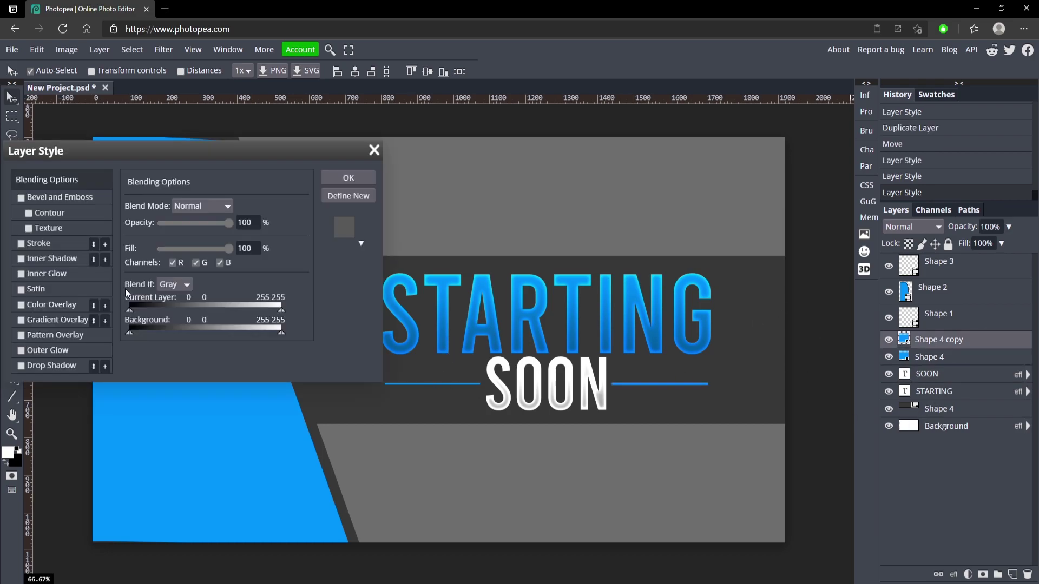
pyautogui.click(21, 320)
pyautogui.click(22, 274)
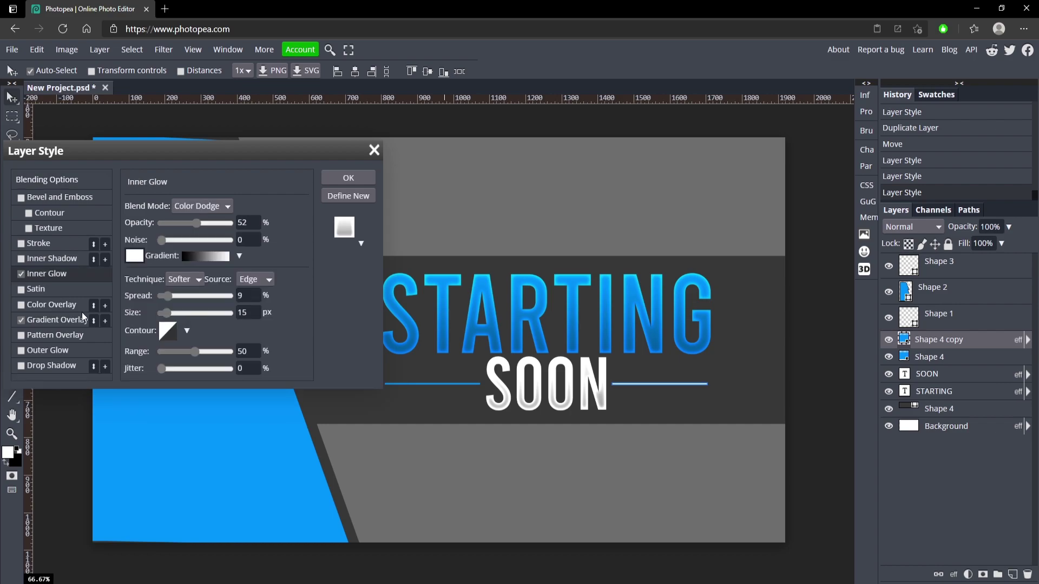
pyautogui.click(54, 320)
pyautogui.click(184, 237)
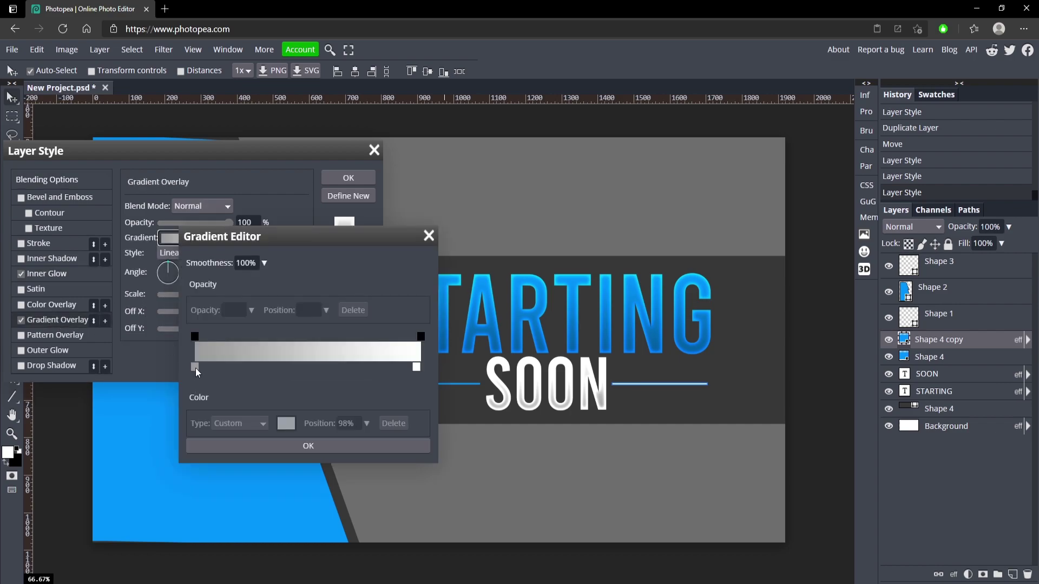
pyautogui.doubleClick(195, 367)
pyautogui.click(632, 345)
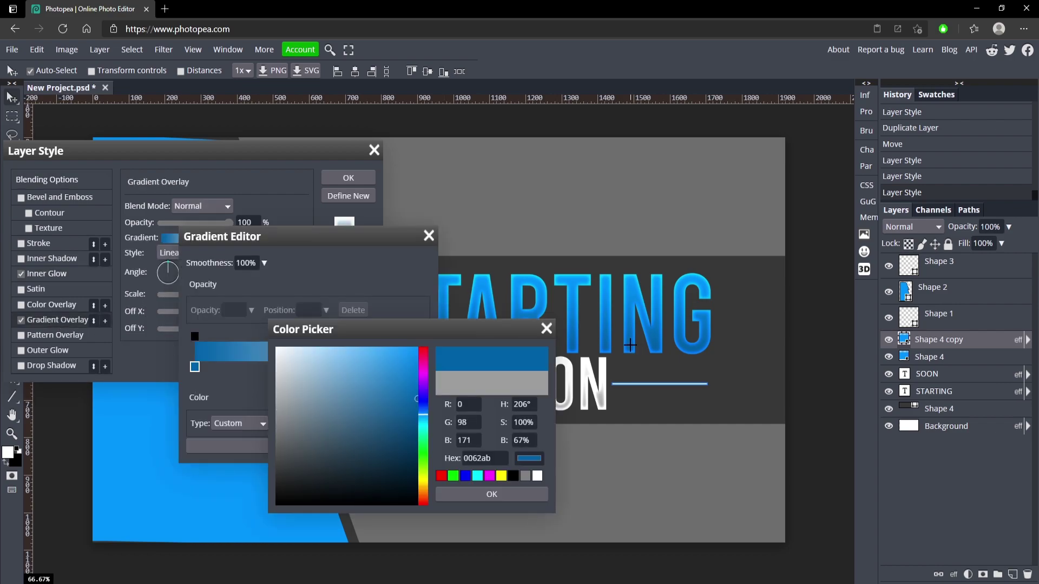
pyautogui.click(490, 495)
# Set the gradient's right stop to bright blue 0093ff and apply the line's style.
pyautogui.doubleClick(416, 368)
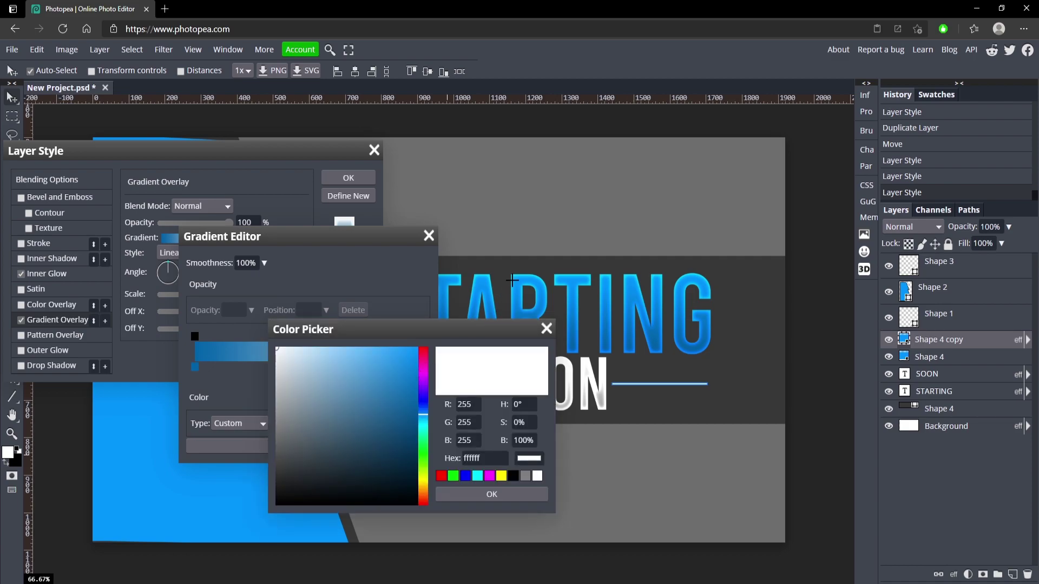
pyautogui.click(518, 281)
pyautogui.click(491, 494)
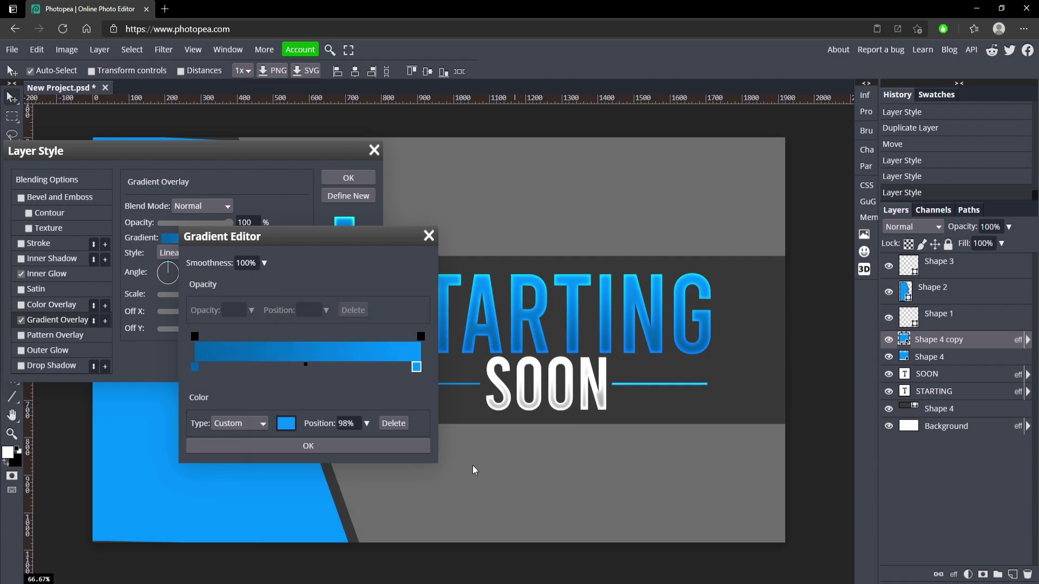
pyautogui.click(294, 441)
pyautogui.click(32, 274)
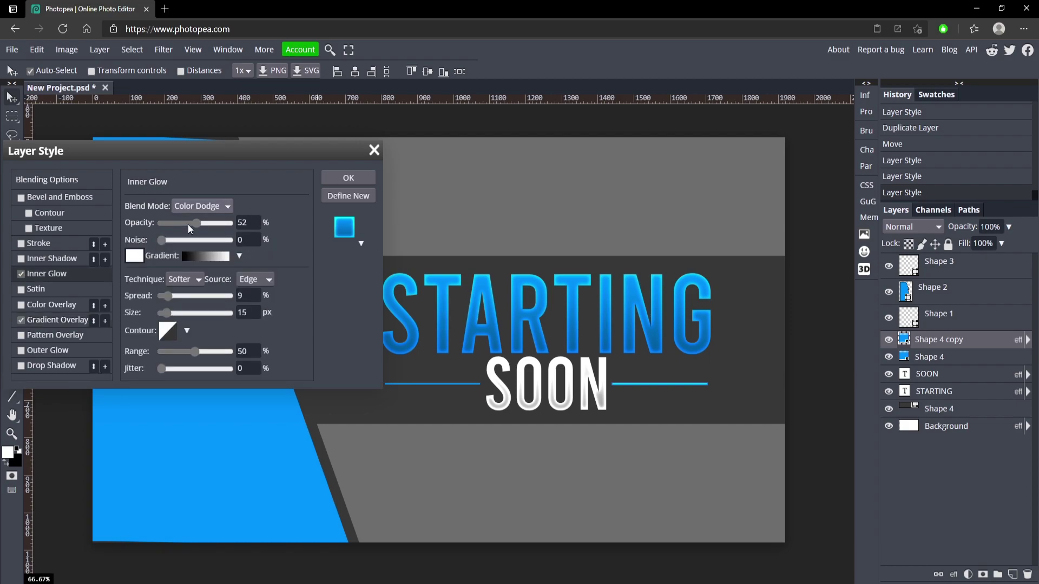
pyautogui.click(348, 178)
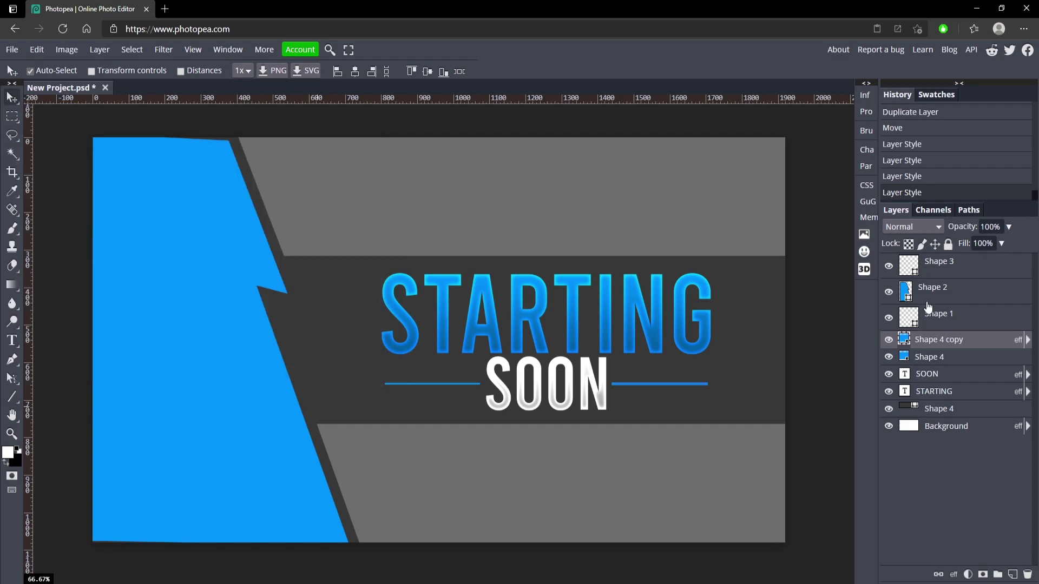
# Give the other side line, Shape 4, the same blue gradient overlay.
pyautogui.click(969, 358)
pyautogui.doubleClick(987, 360)
pyautogui.click(22, 320)
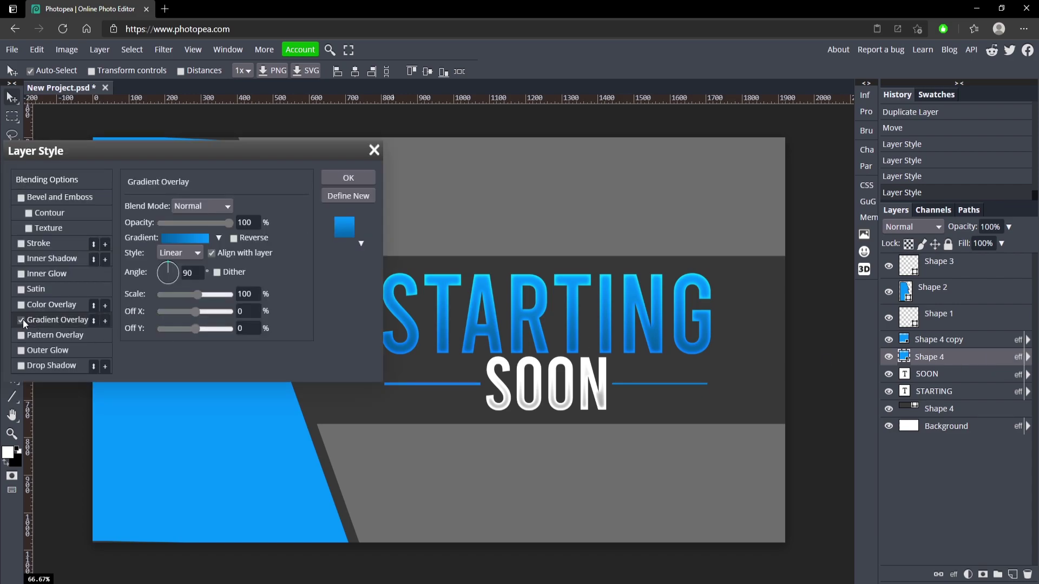
pyautogui.click(355, 180)
# Outline the blue jagged shape (Shape 2) with a 28 px grey 4a4a4a stroke.
pyautogui.click(952, 410)
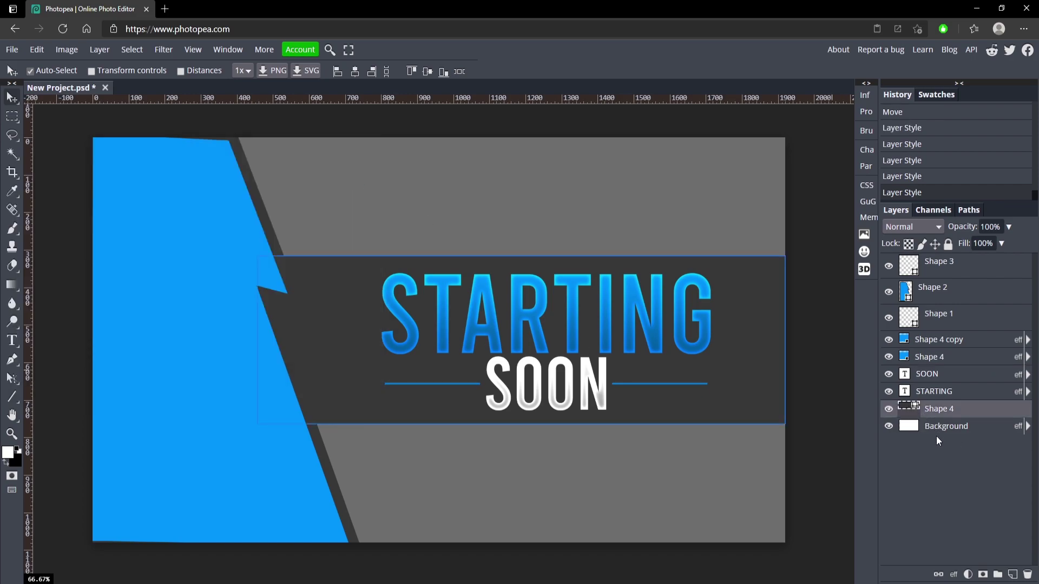
pyautogui.click(102, 239)
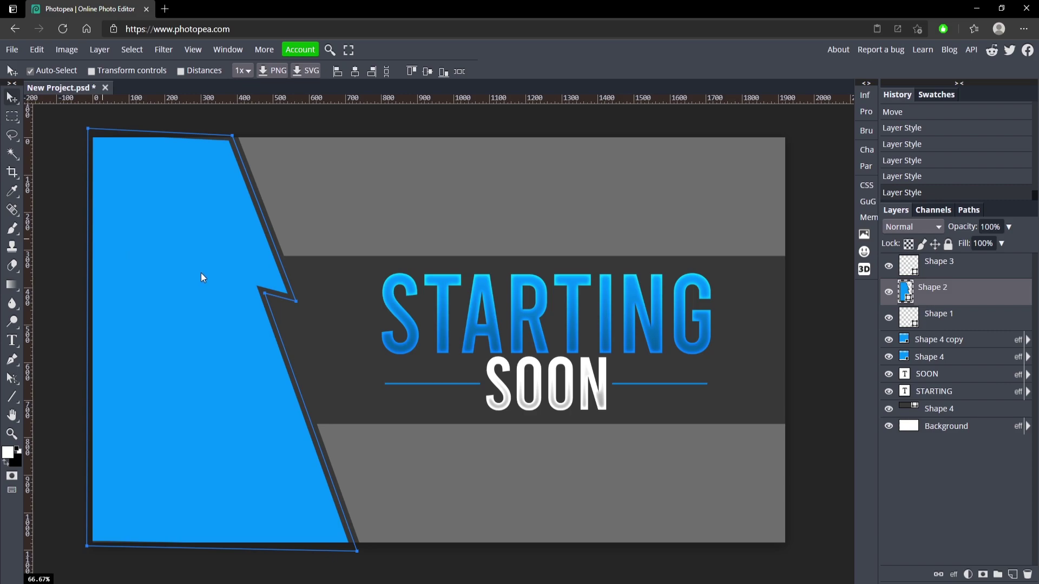
pyautogui.click(365, 303)
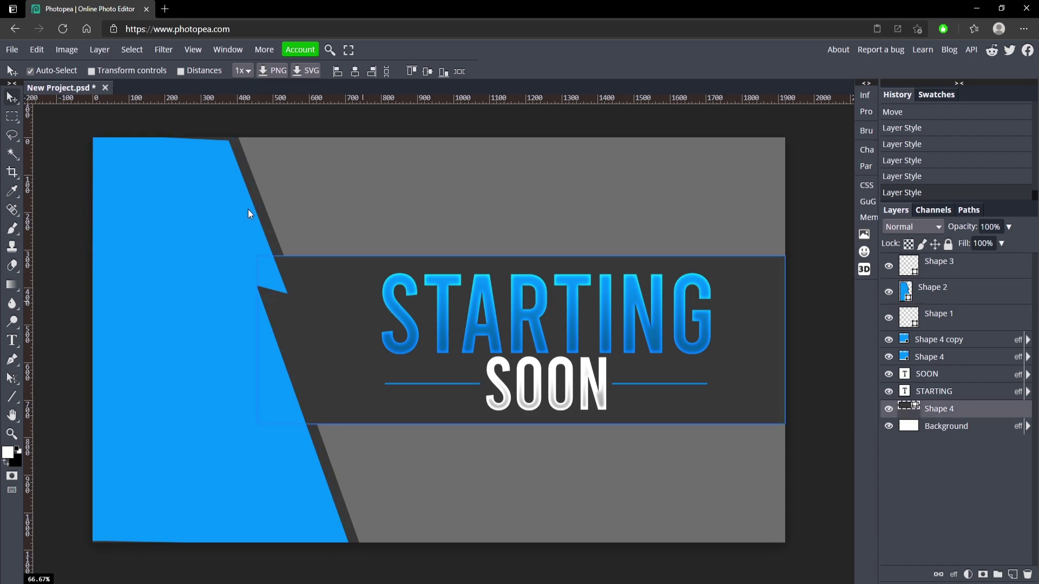
pyautogui.click(227, 252)
pyautogui.click(12, 359)
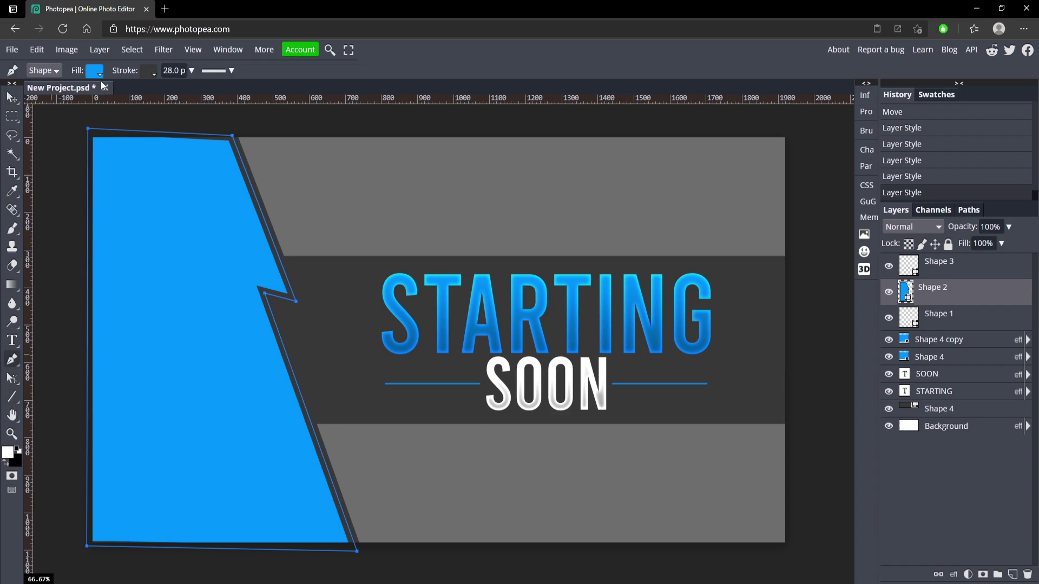
pyautogui.click(146, 73)
pyautogui.click(164, 127)
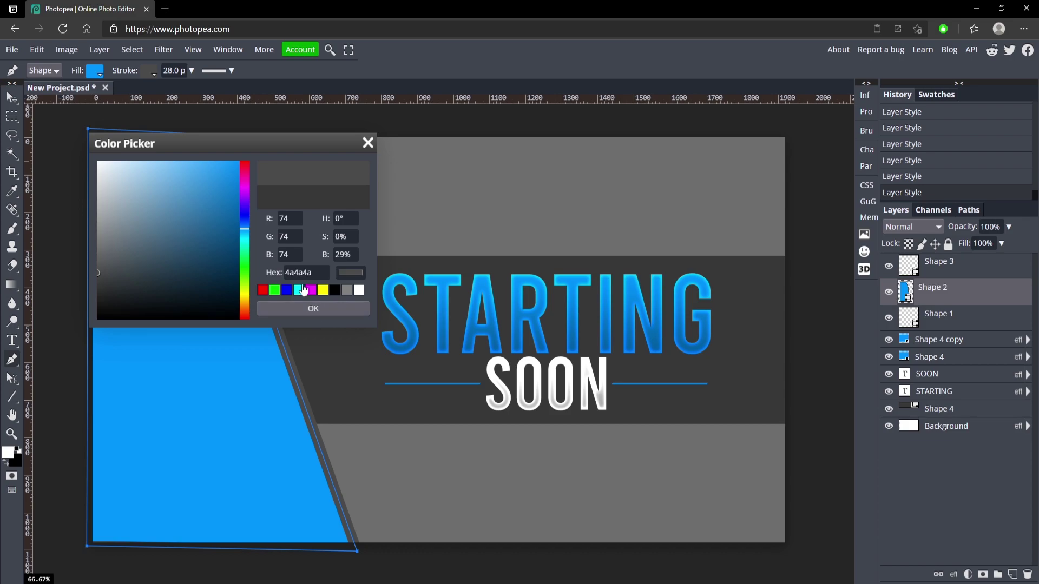
pyautogui.click(330, 308)
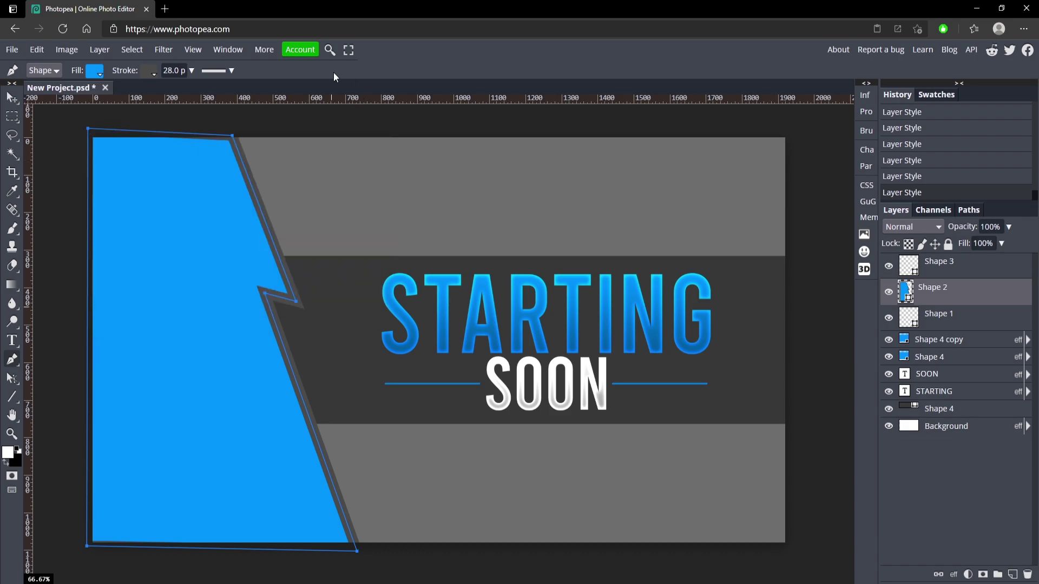
pyautogui.click(12, 97)
# Recolour the dark band behind the text with a 4a4a4a Color Overlay.
pyautogui.click(322, 274)
pyautogui.doubleClick(994, 413)
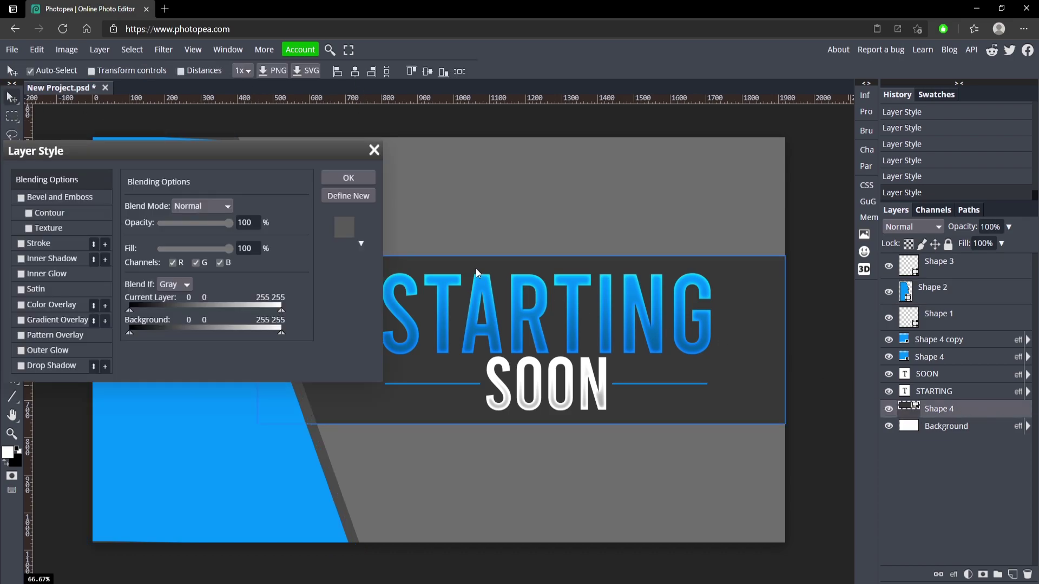
pyautogui.click(38, 305)
pyautogui.click(280, 223)
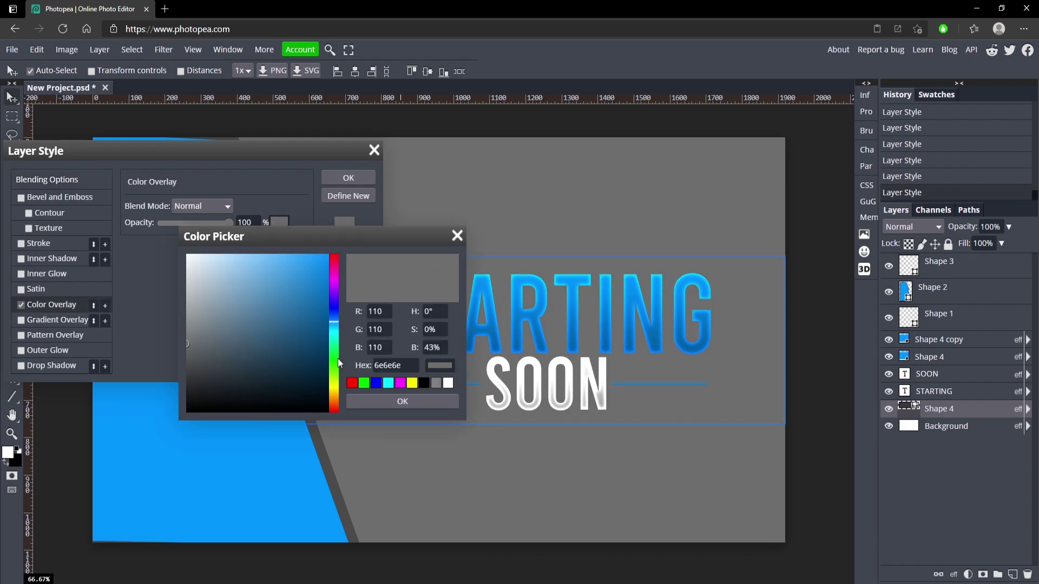
pyautogui.click(415, 366)
pyautogui.write('4a4a4a')
pyautogui.click(406, 400)
pyautogui.click(339, 178)
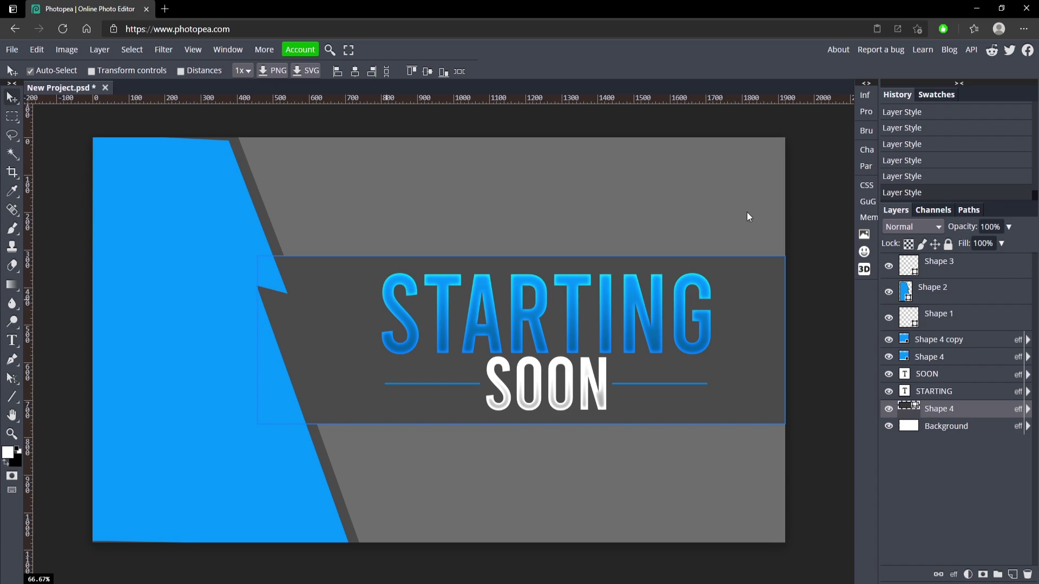
pyautogui.click(747, 212)
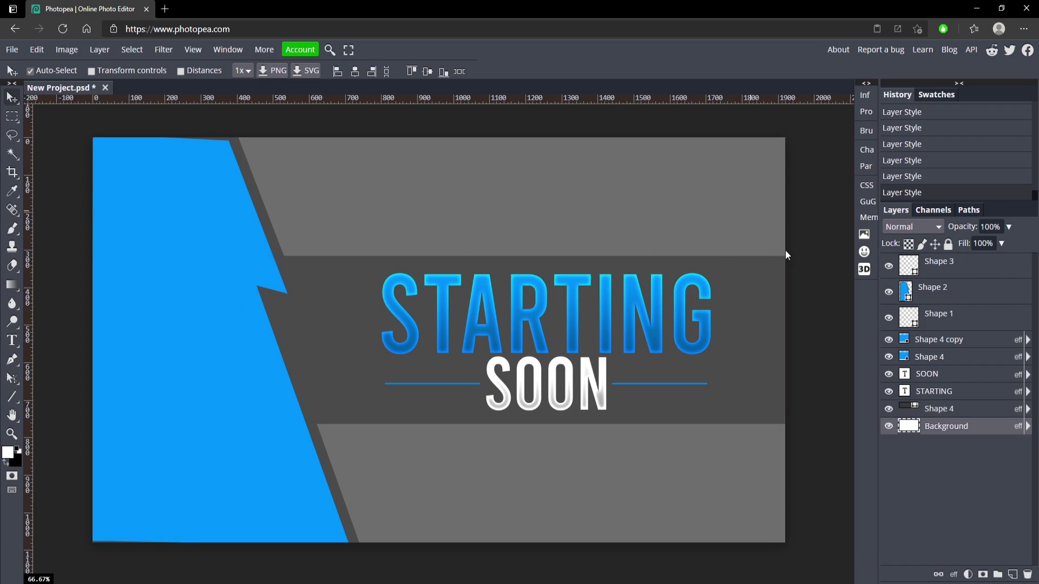
# Compare with undo/redo, ending with the grey outline on the blue jagged shape undone.
pyautogui.hotkey('ctrl', 'z')
pyautogui.hotkey('ctrl', 'z')
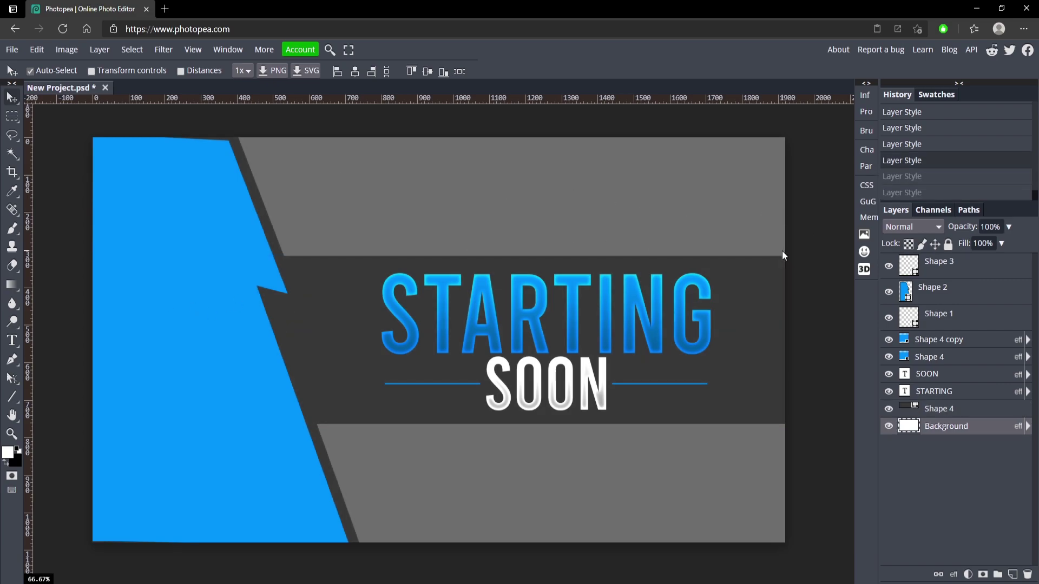
pyautogui.hotkey('ctrl', 'shift', 'z')
pyautogui.hotkey('ctrl', 'shift', 'z')
pyautogui.hotkey('ctrl', 'z')
pyautogui.hotkey('ctrl', 'z')
pyautogui.hotkey('ctrl', 'shift', 'z')
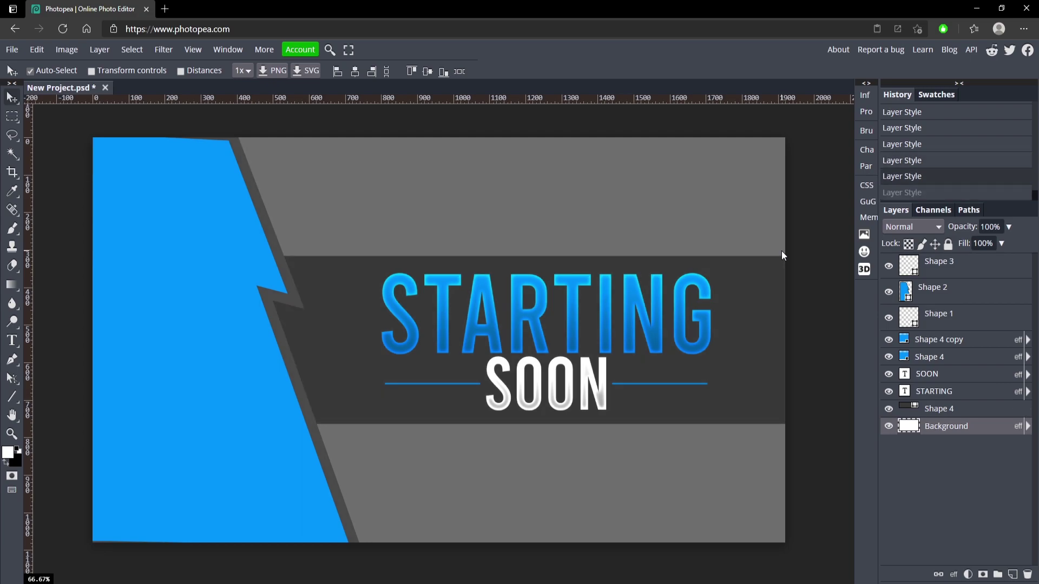
pyautogui.hotkey('ctrl', 'z')
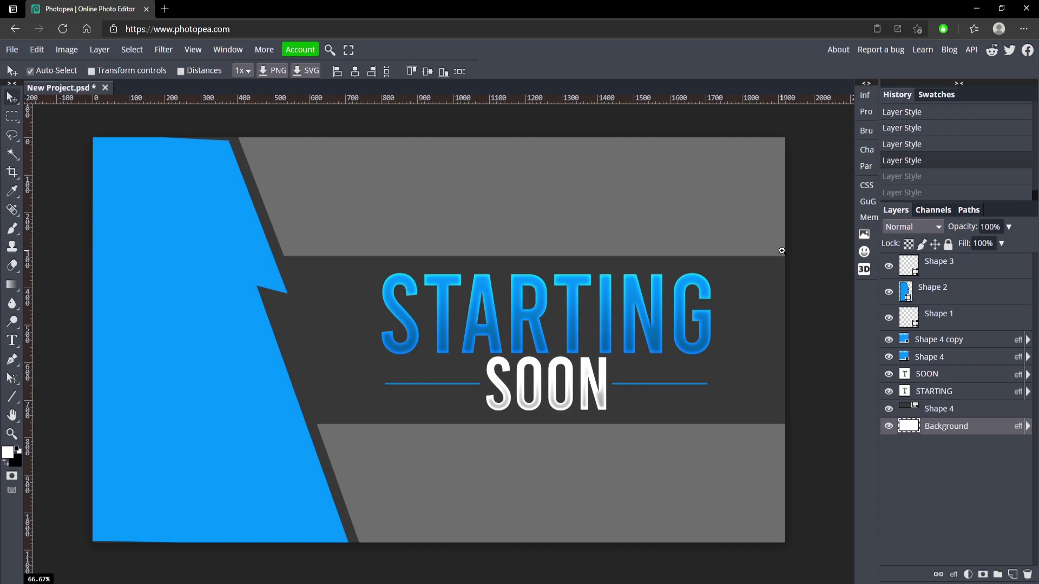
pyautogui.hotkey('ctrl', 'shift', 'z')
pyautogui.press('z')
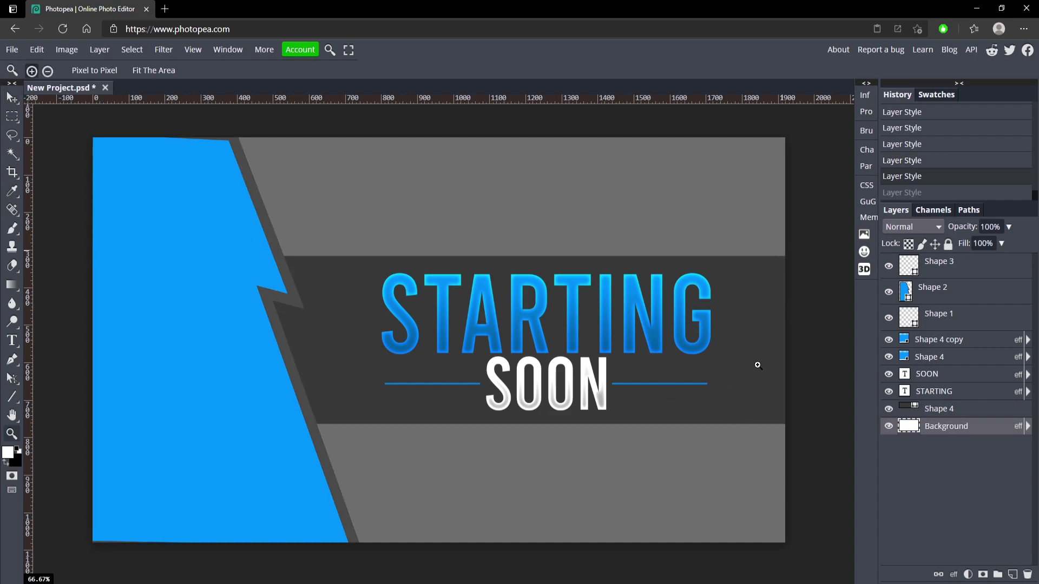
pyautogui.hotkey('ctrl', 'z')
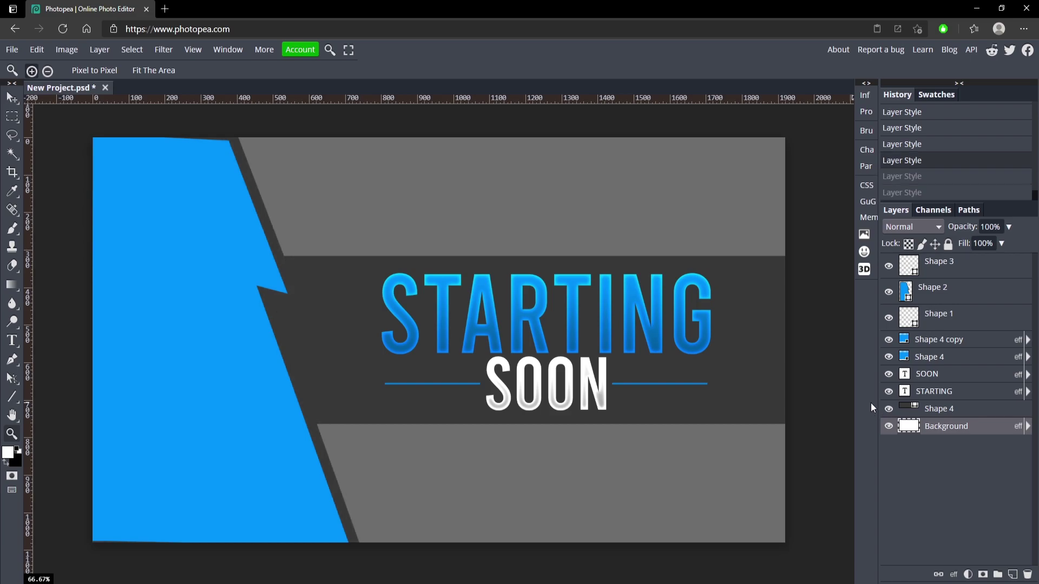
pyautogui.click(11, 98)
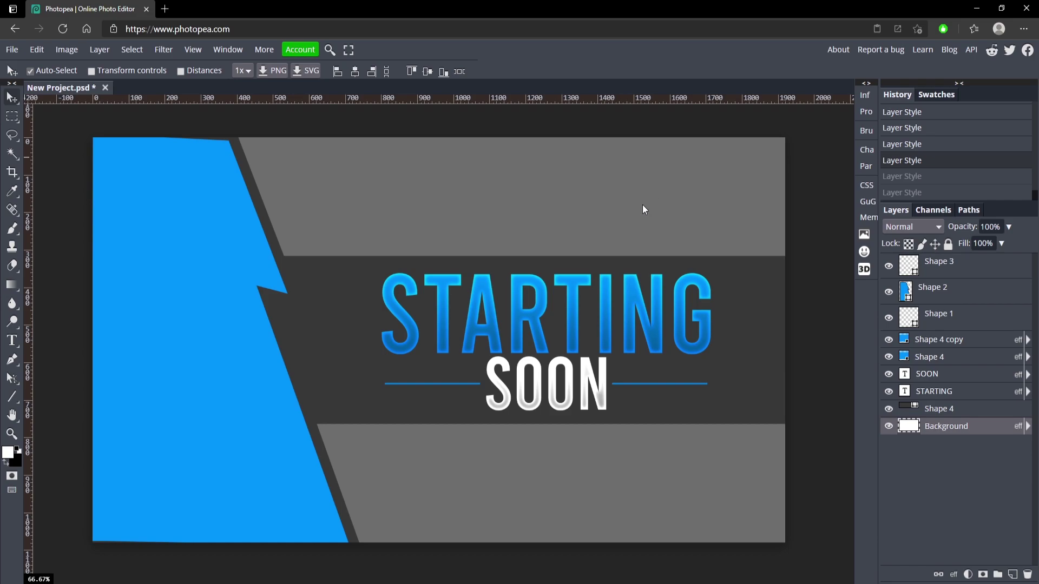
pyautogui.doubleClick(984, 430)
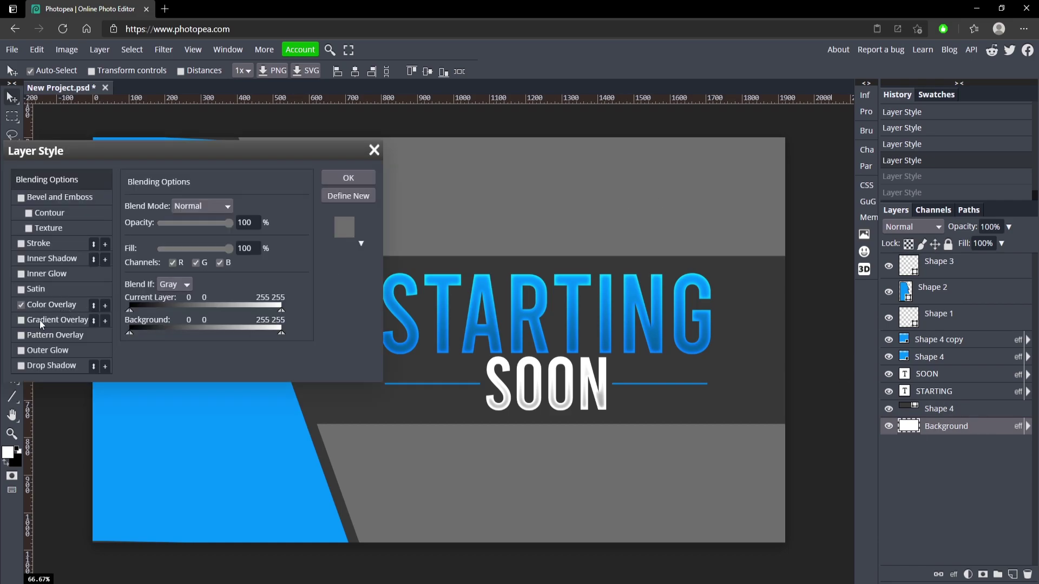
pyautogui.click(22, 305)
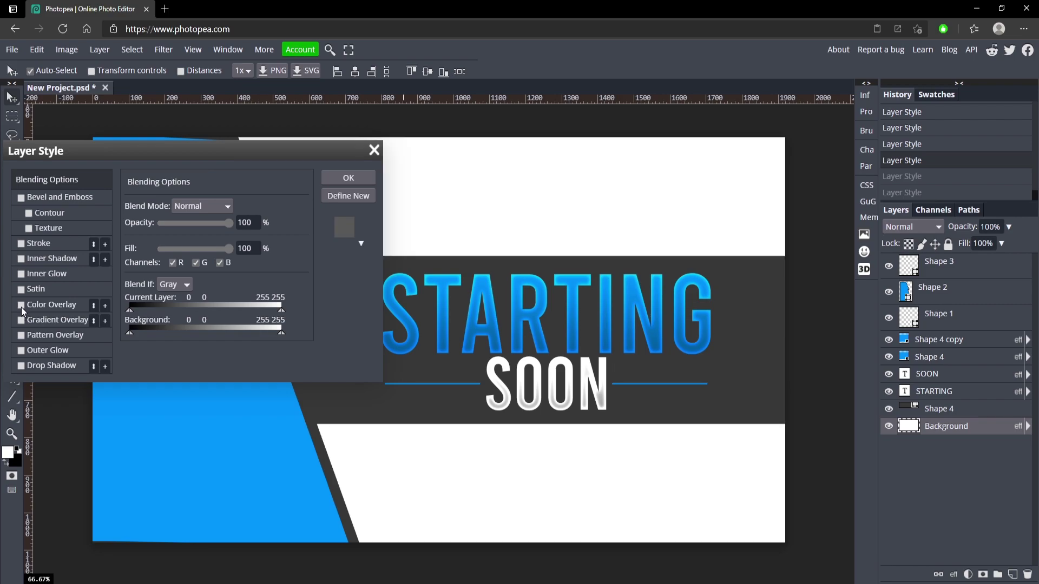
pyautogui.click(21, 306)
pyautogui.click(22, 336)
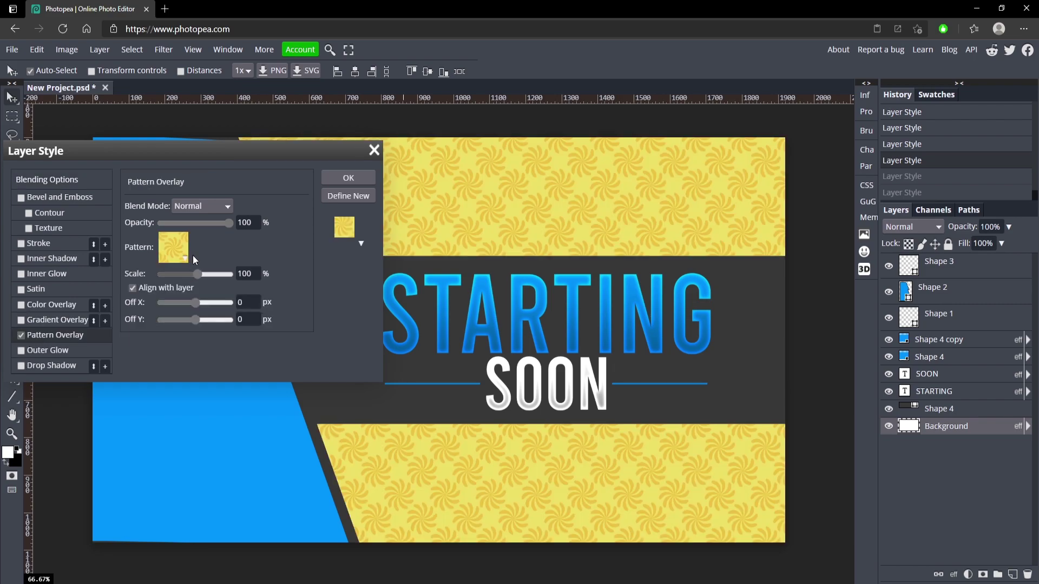
pyautogui.click(173, 248)
pyautogui.click(168, 324)
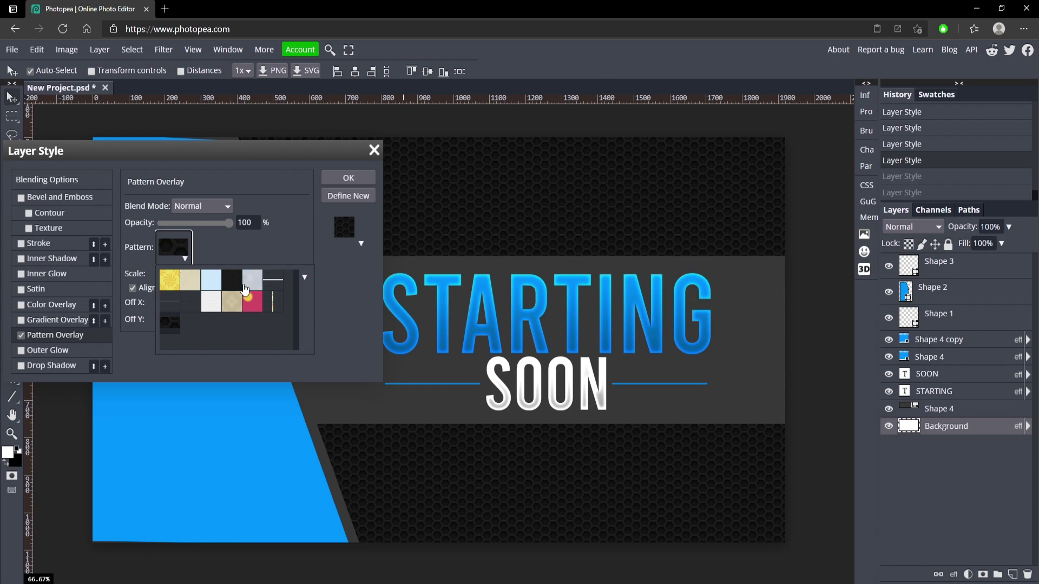
pyautogui.click(236, 285)
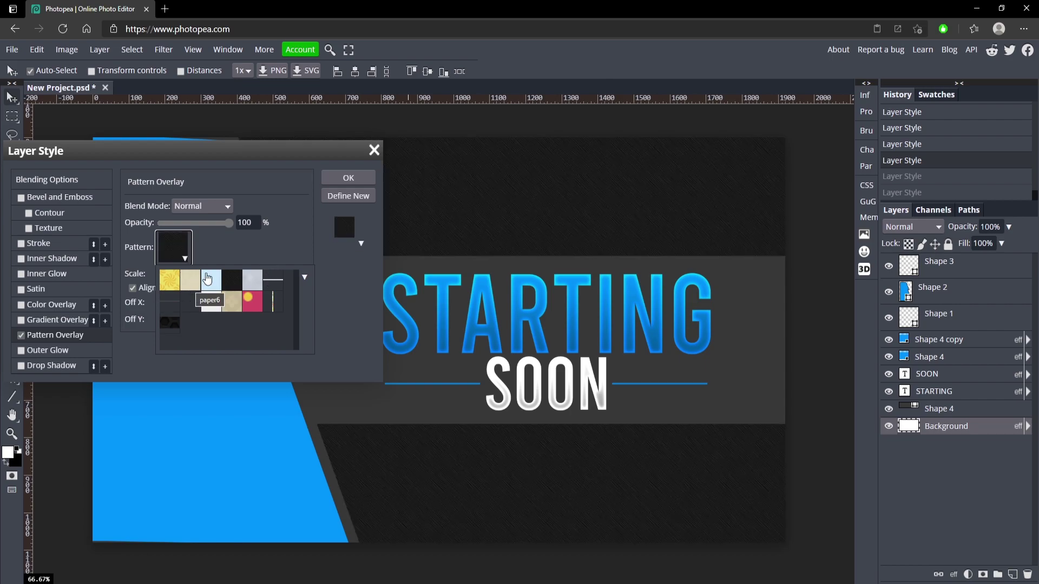
pyautogui.moveTo(192, 151); pyautogui.dragTo(120, 573)
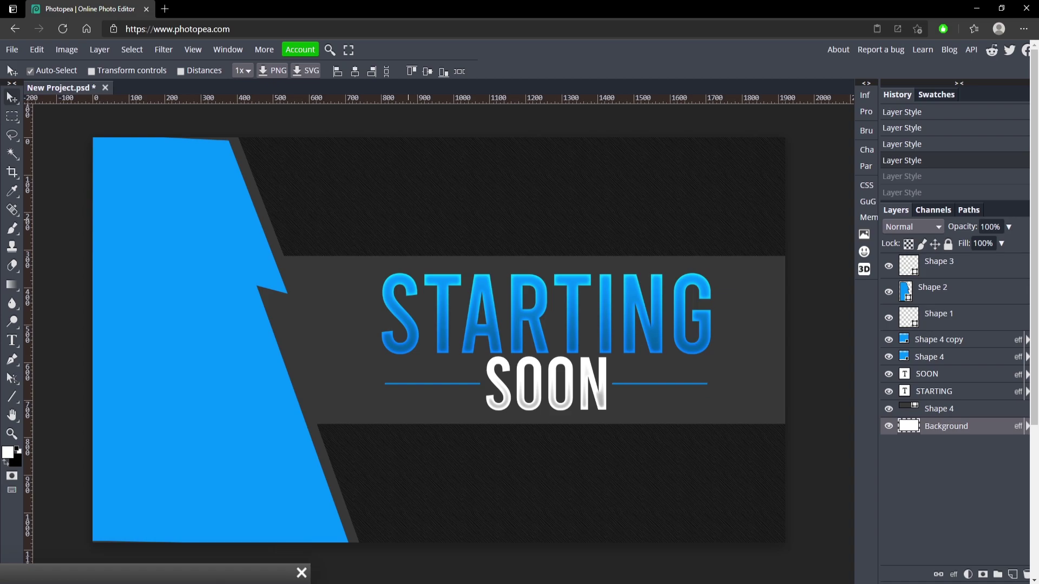
pyautogui.moveTo(238, 571); pyautogui.dragTo(429, 236)
pyautogui.click(140, 432)
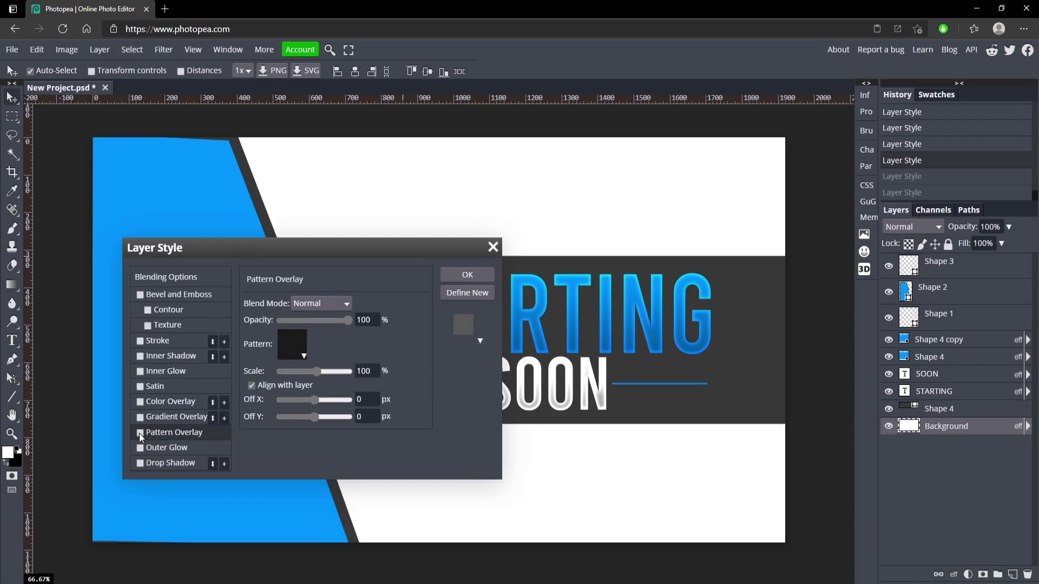
pyautogui.click(140, 402)
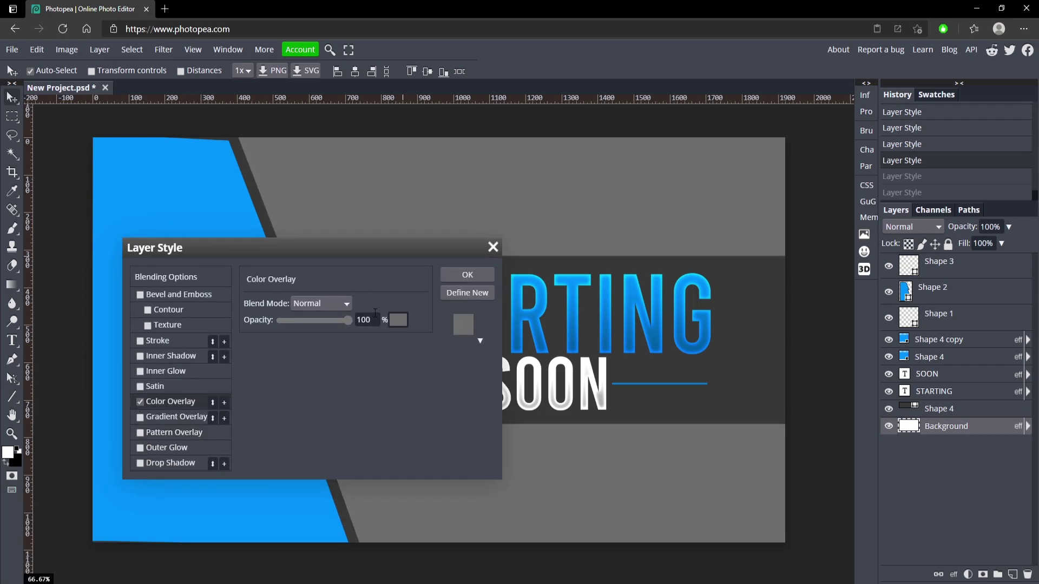
# Close the Layer Style dialog and select the Shape 3 layer.
pyautogui.click(493, 247)
pyautogui.click(977, 376)
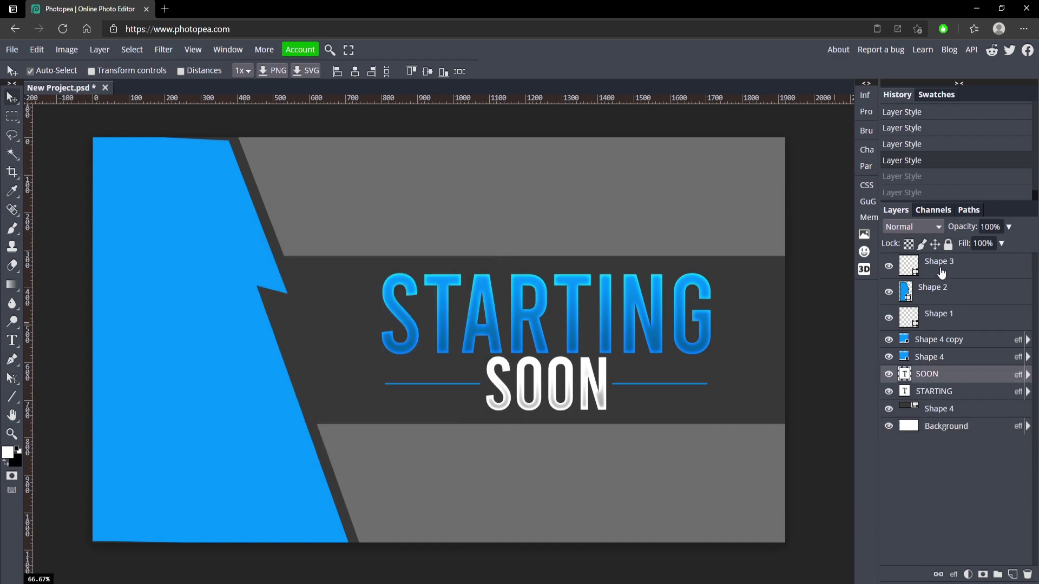
pyautogui.click(941, 272)
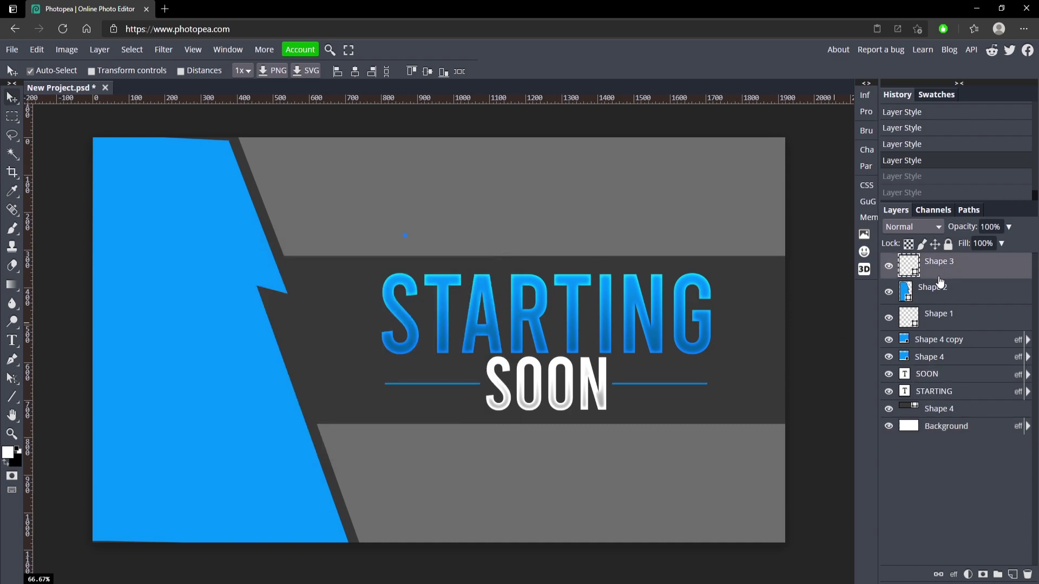